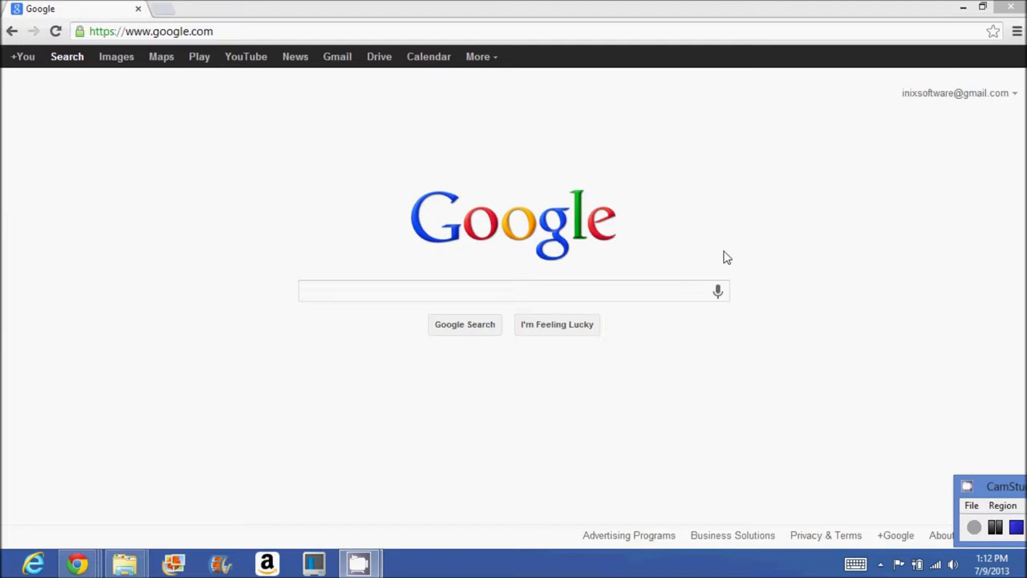
Search Google for 'PiCon Picture Converter' and open the SourceForge result.
{"action": "left_click", "coordinate": [596, 298]}
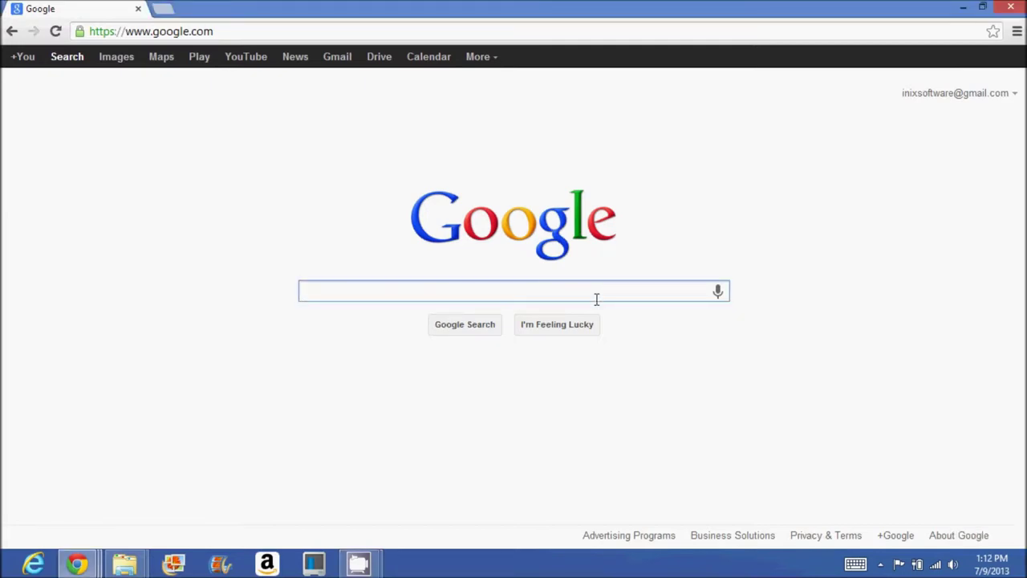
{"action": "type", "text": "PiCon"}
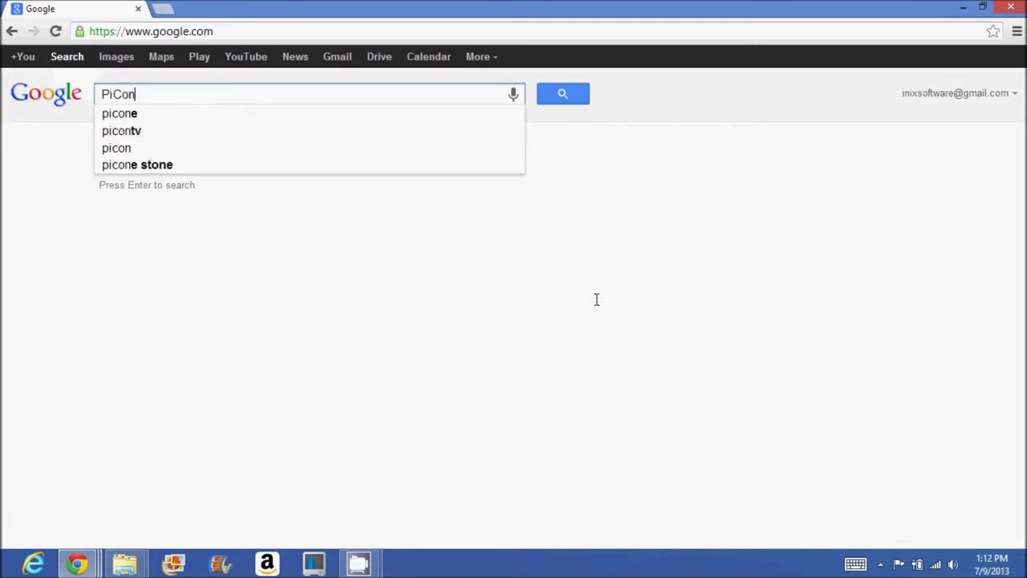
{"action": "type", "text": " Picture "}
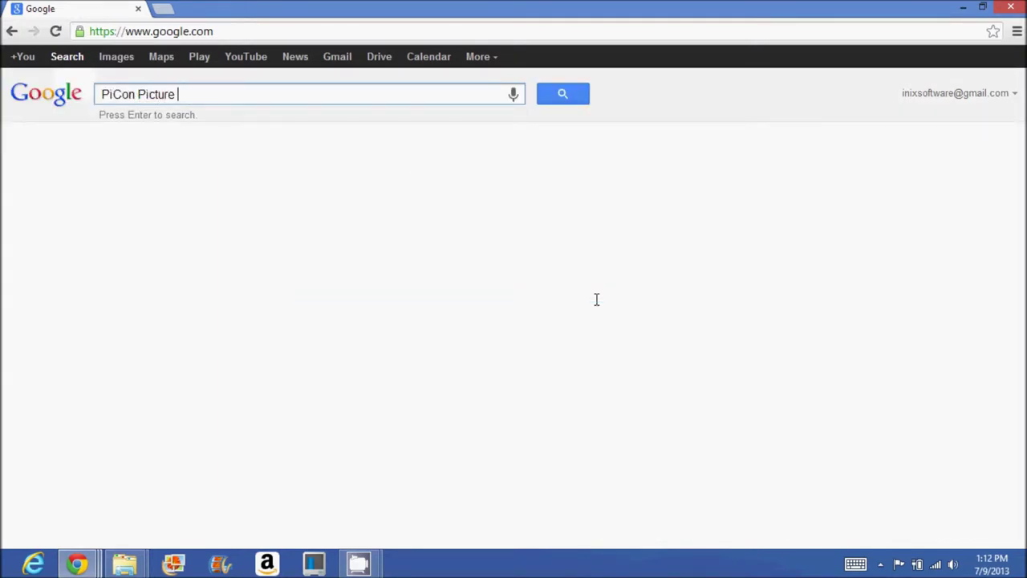
{"action": "type", "text": "Converter"}
{"action": "key", "text": "Return"}
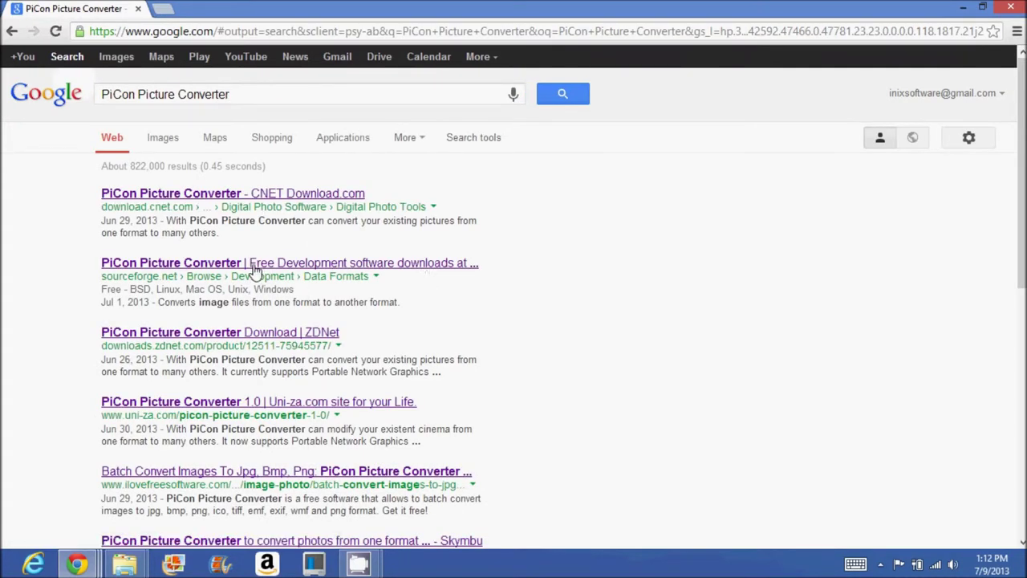
{"action": "left_click", "coordinate": [255, 266]}
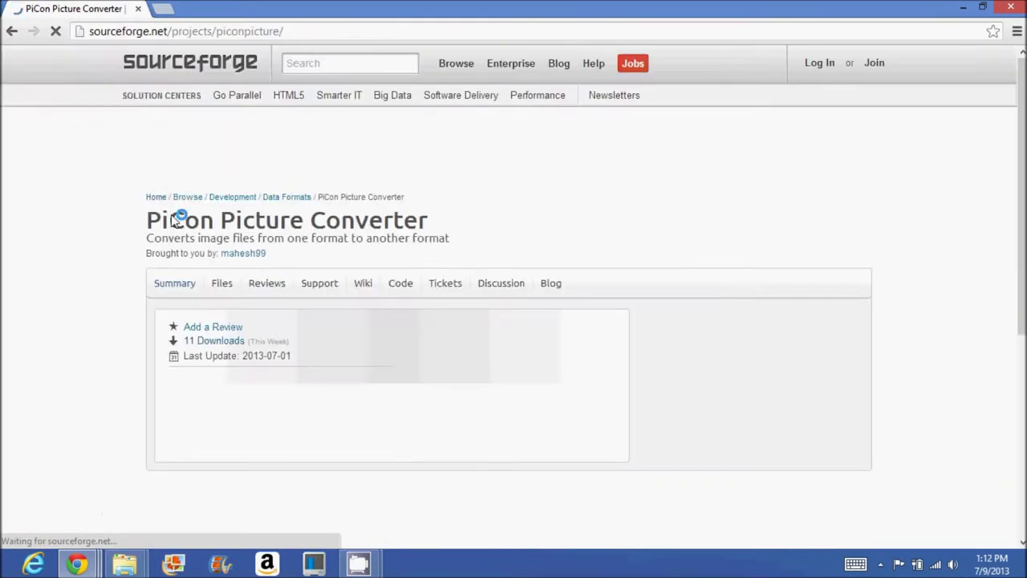
Look over the SourceForge PiCon project page, then take Chrome out of full-screen.
{"action": "scroll", "coordinate": [110, 224], "scroll_direction": "down", "scroll_amount": 2}
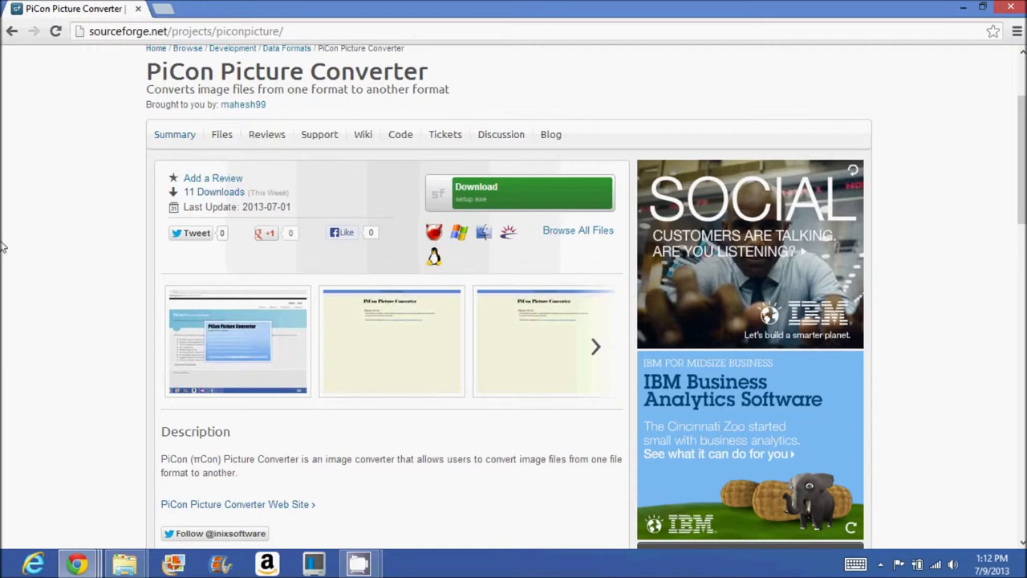
{"action": "scroll", "coordinate": [3, 247], "scroll_direction": "up", "scroll_amount": 2}
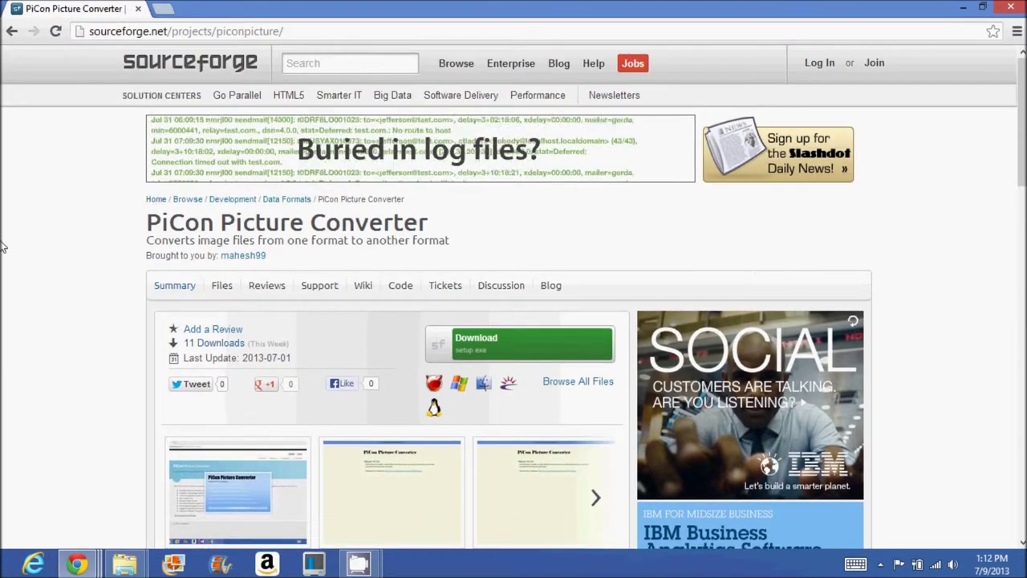
{"action": "double_click", "coordinate": [759, 6]}
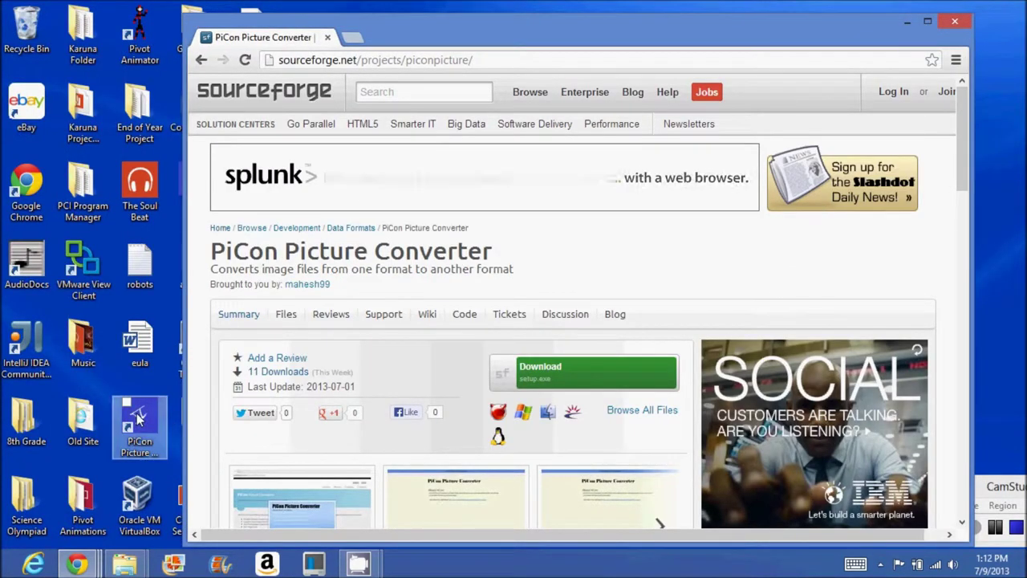
Launch PiCon Picture Converter from its desktop shortcut.
{"action": "left_click", "coordinate": [910, 22]}
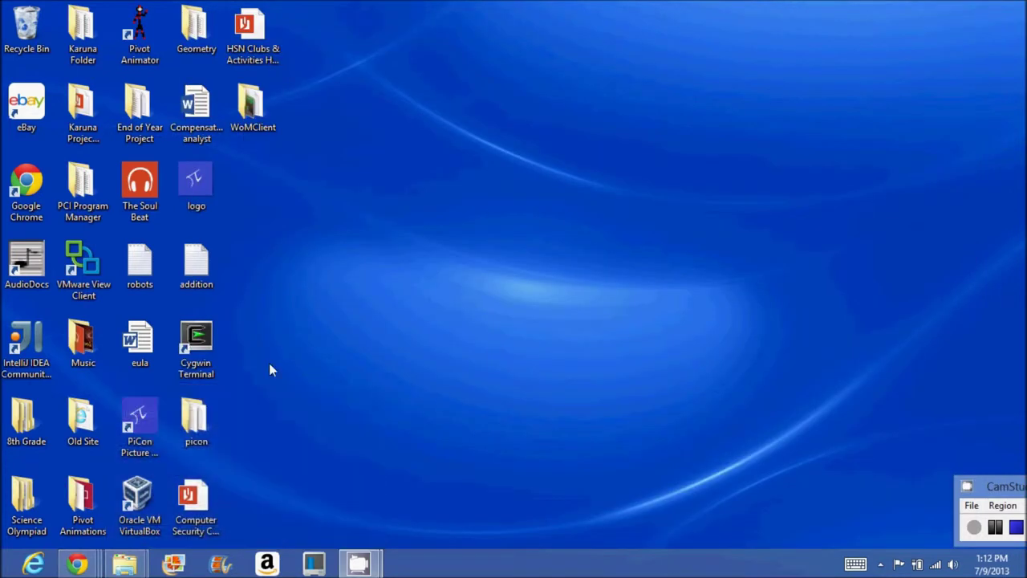
{"action": "left_click", "coordinate": [147, 413]}
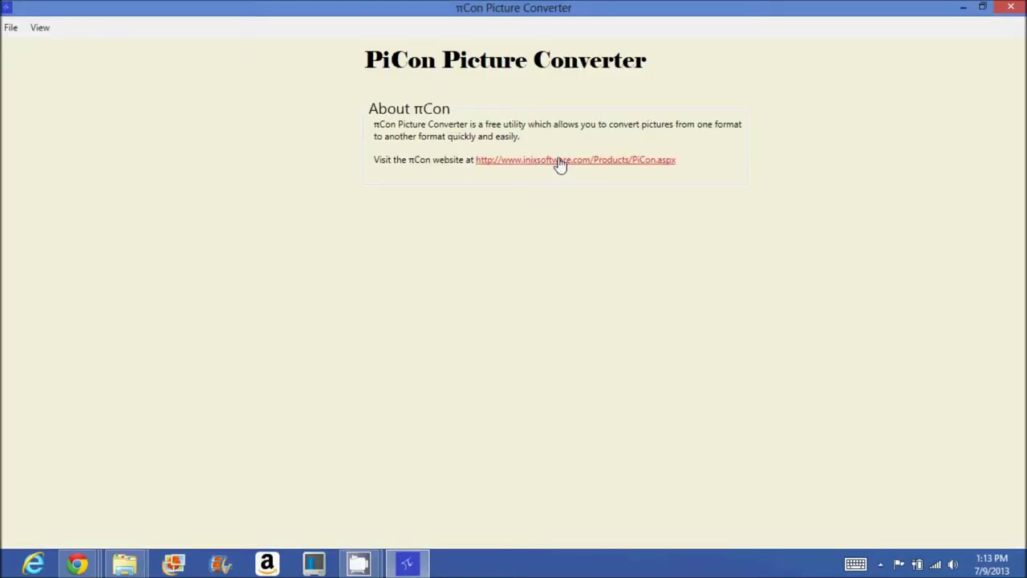
{"action": "left_click", "coordinate": [560, 160]}
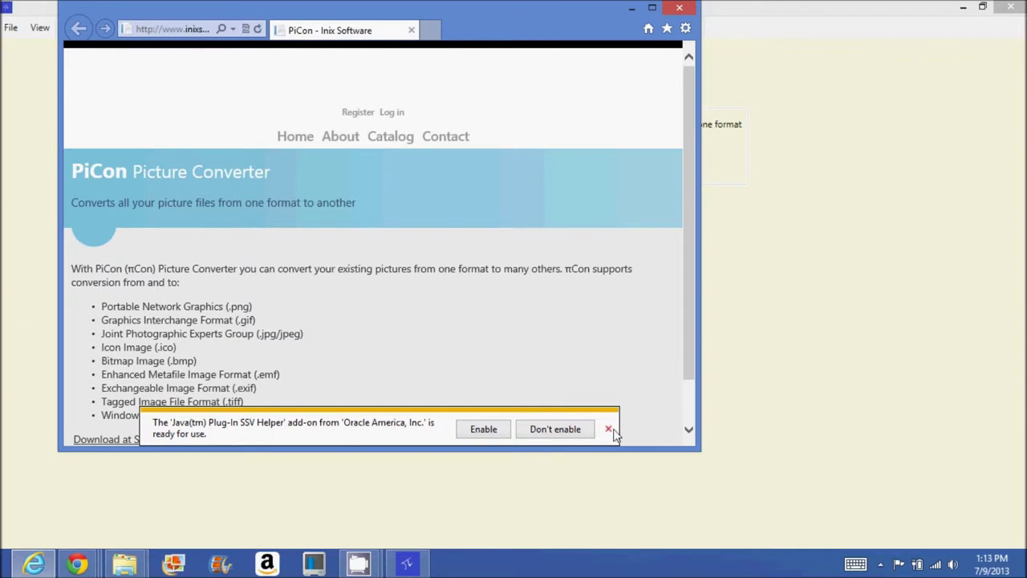
{"action": "left_click", "coordinate": [608, 428]}
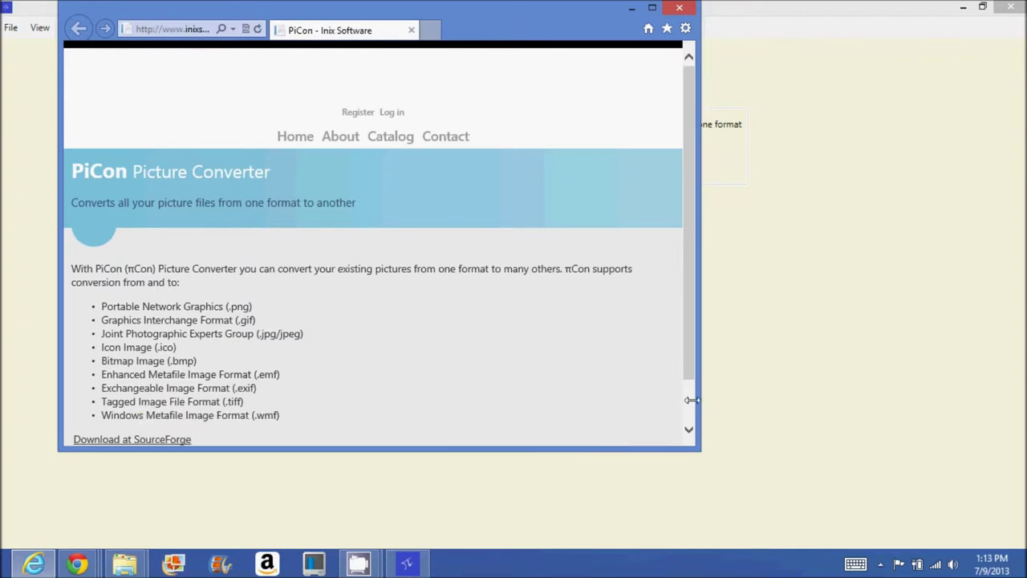
{"action": "left_click", "coordinate": [686, 371]}
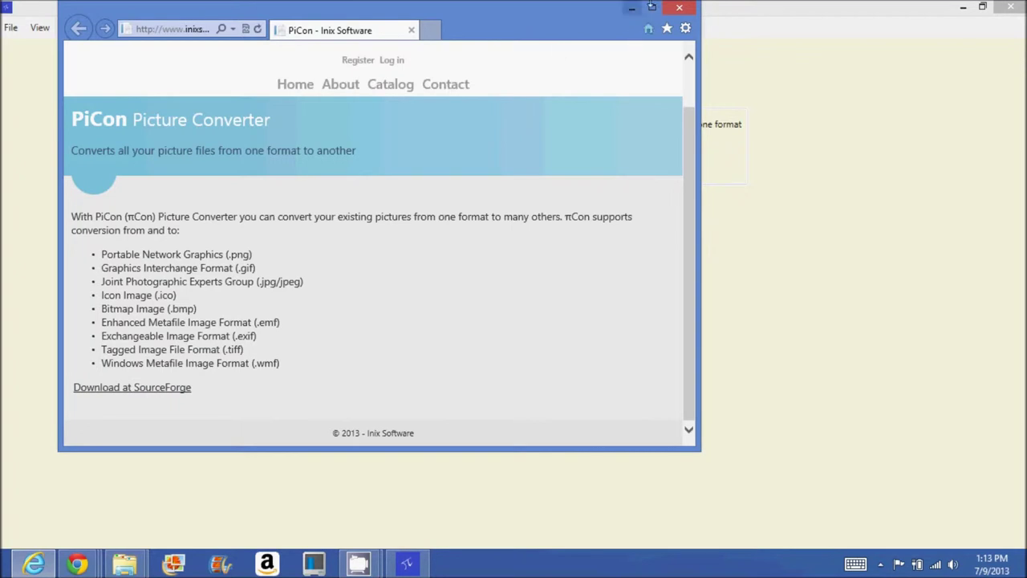
{"action": "left_click", "coordinate": [652, 8]}
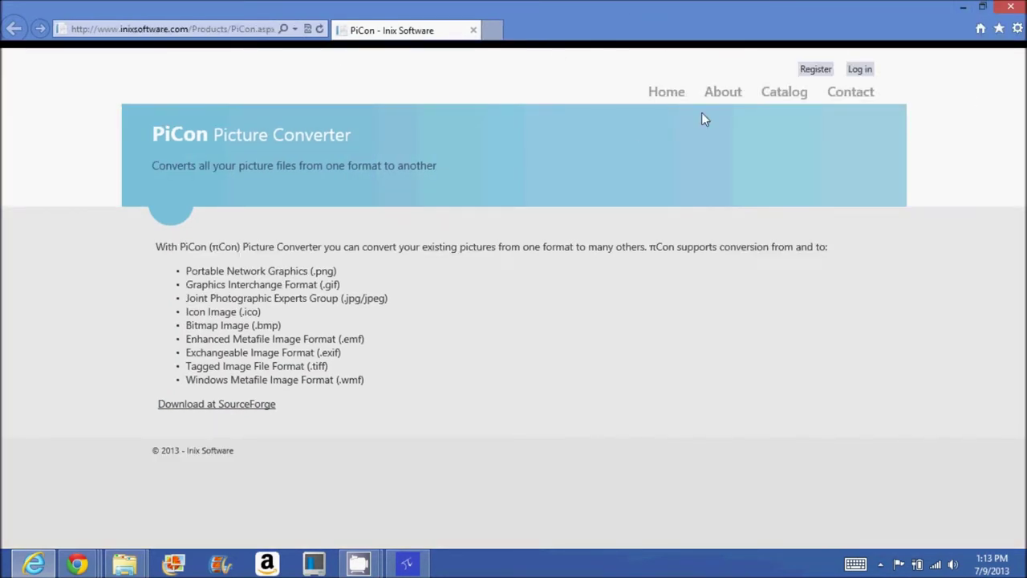
{"action": "left_click", "coordinate": [1013, 8]}
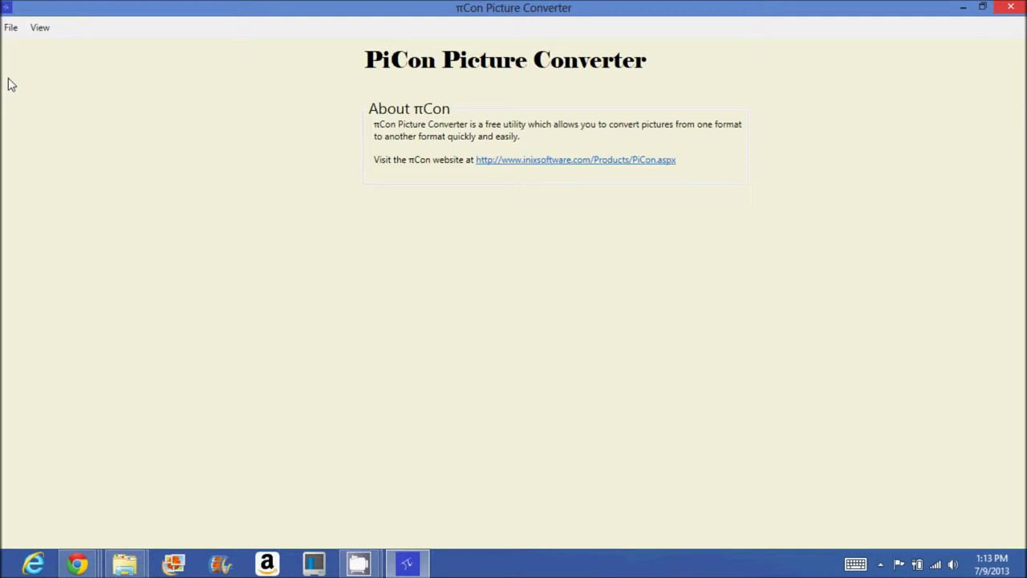
{"action": "left_click", "coordinate": [16, 36]}
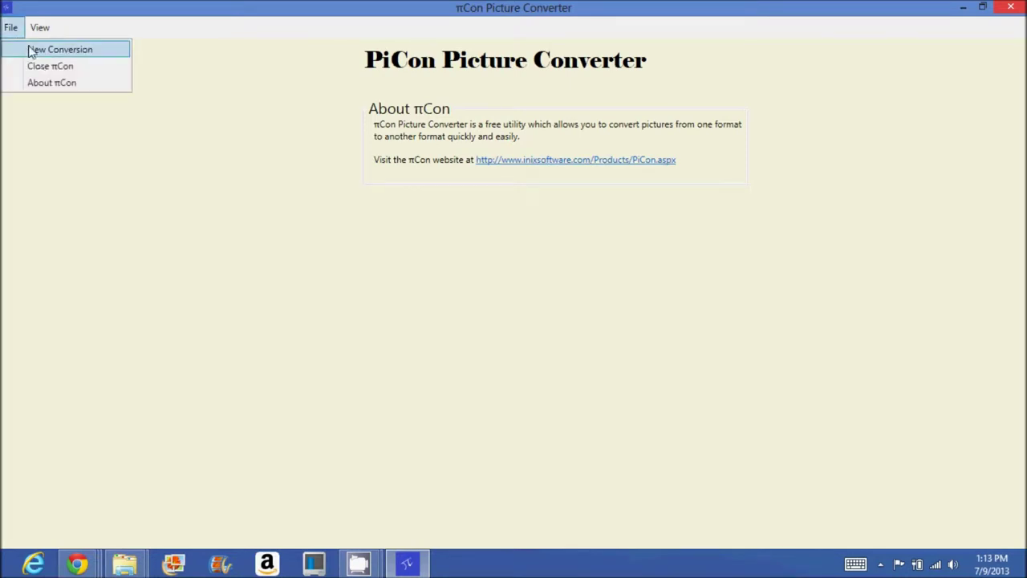
{"action": "left_click", "coordinate": [32, 83]}
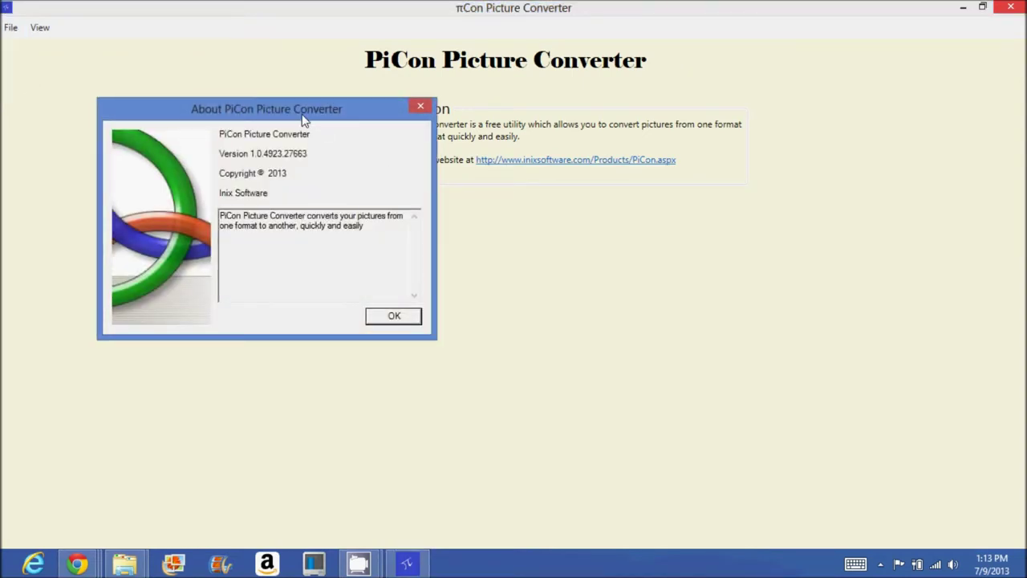
{"action": "left_click_drag", "start_coordinate": [303, 119], "coordinate": [260, 119]}
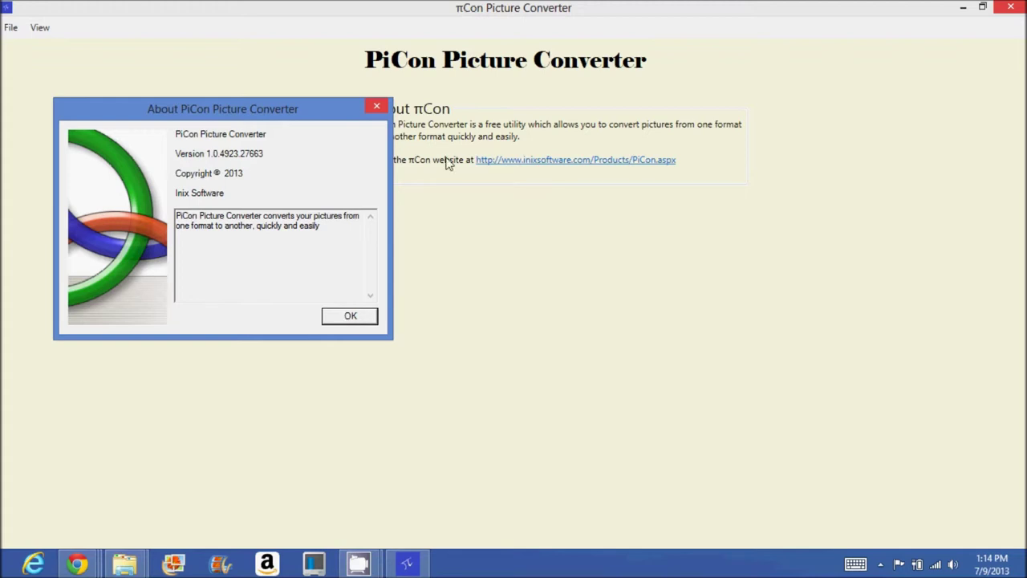
{"action": "left_click", "coordinate": [377, 107]}
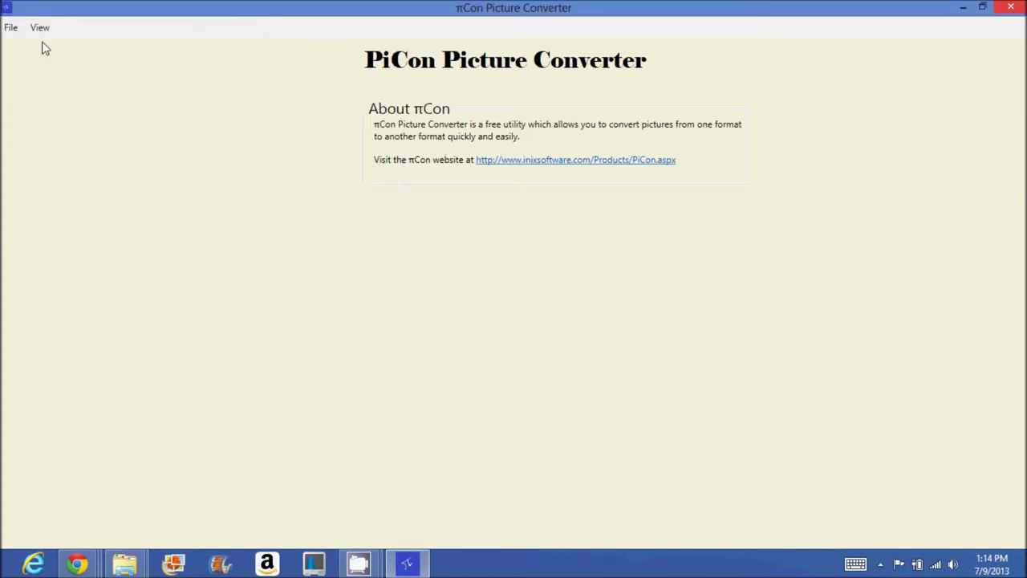
Start a new picture conversion from PiCon's File menu.
{"action": "left_click", "coordinate": [12, 35]}
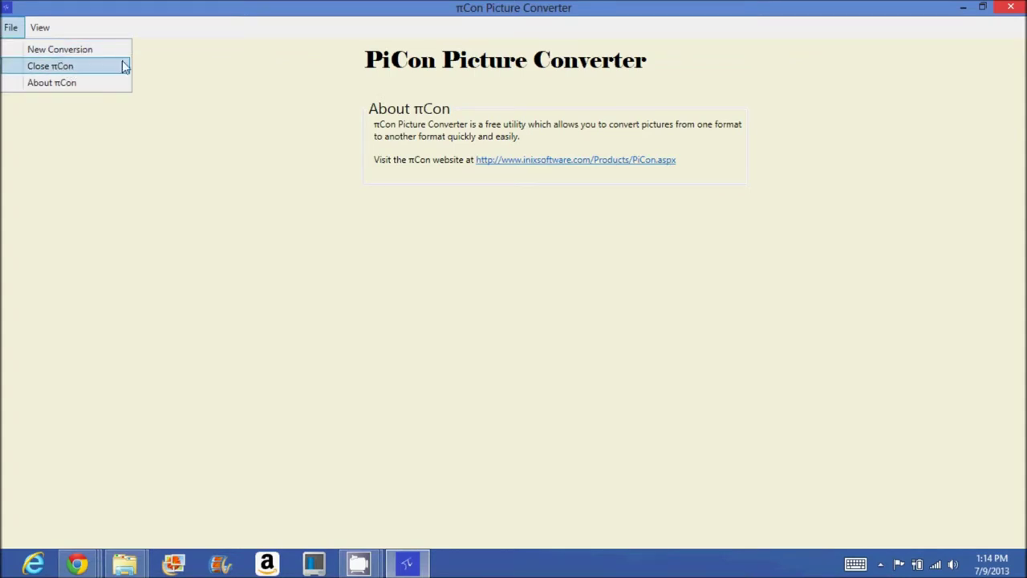
{"action": "left_click", "coordinate": [312, 211]}
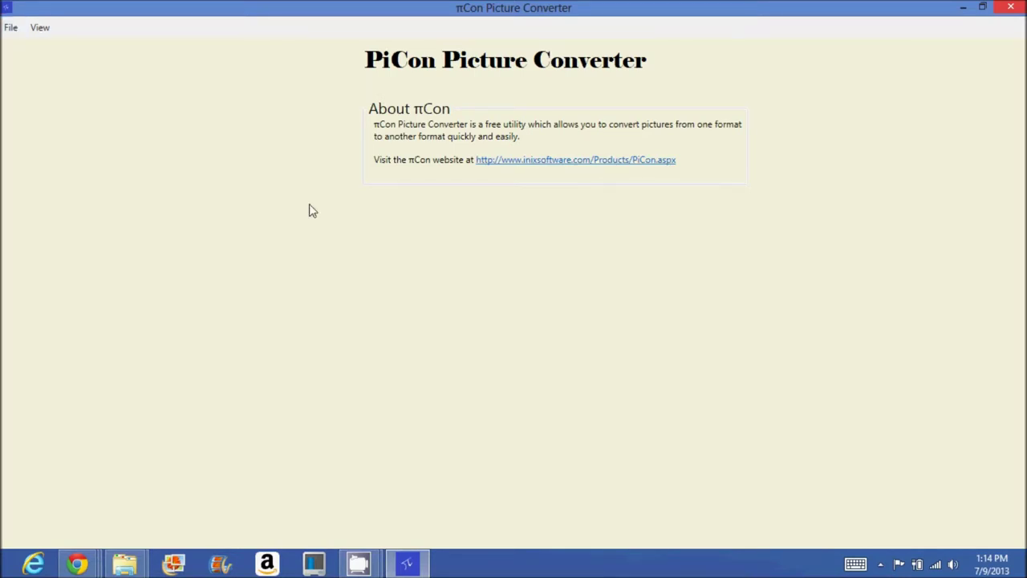
{"action": "left_click", "coordinate": [10, 33]}
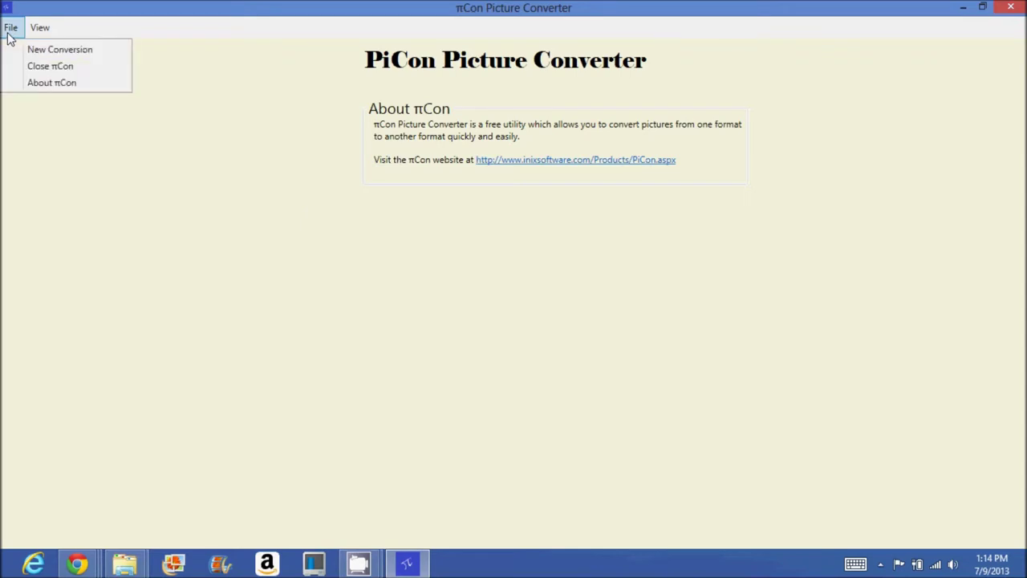
{"action": "left_click", "coordinate": [45, 51]}
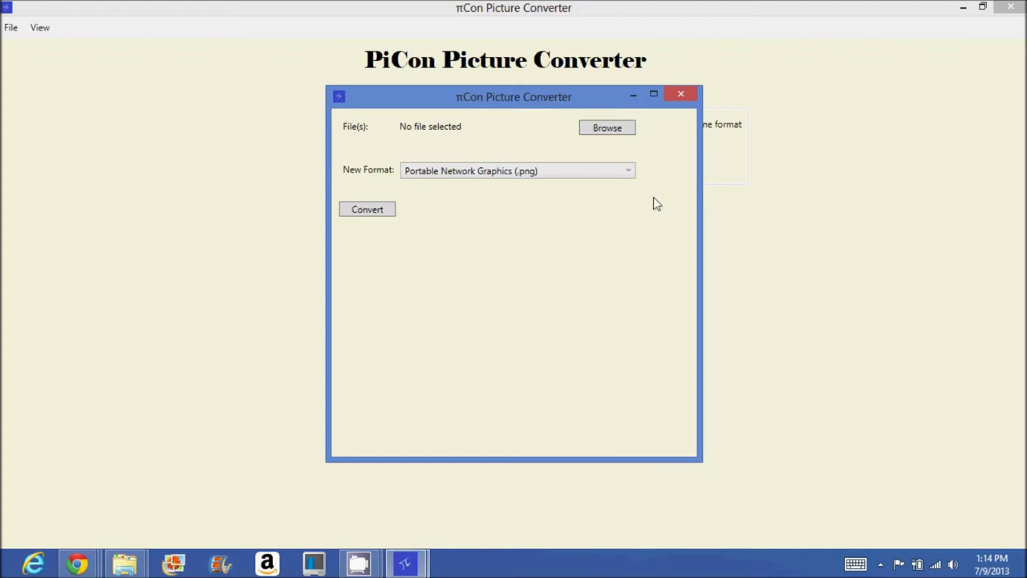
{"action": "left_click_drag", "start_coordinate": [476, 97], "coordinate": [426, 92]}
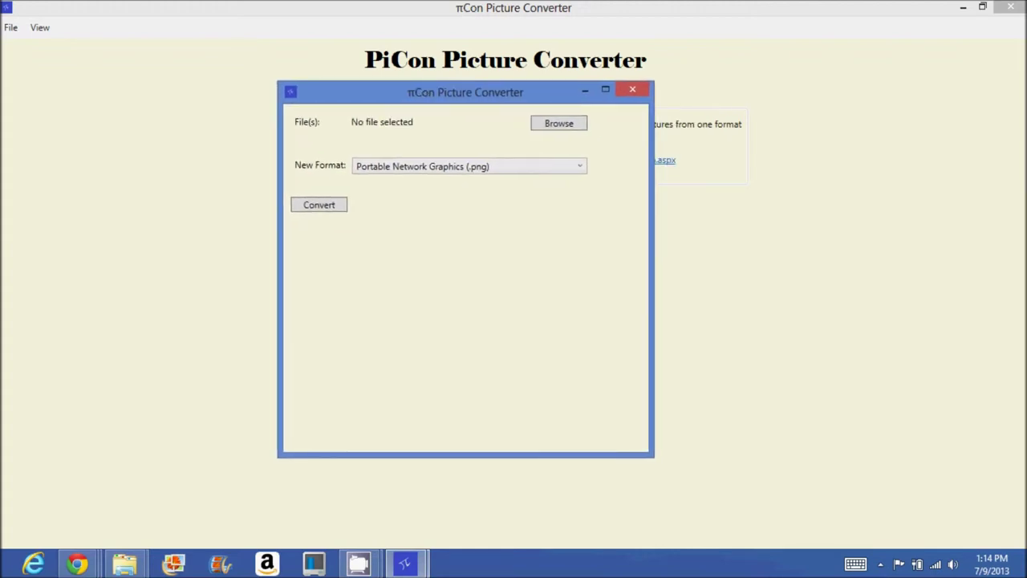
Load SplashScreen.png from the project folder as the source picture.
{"action": "left_click", "coordinate": [556, 128]}
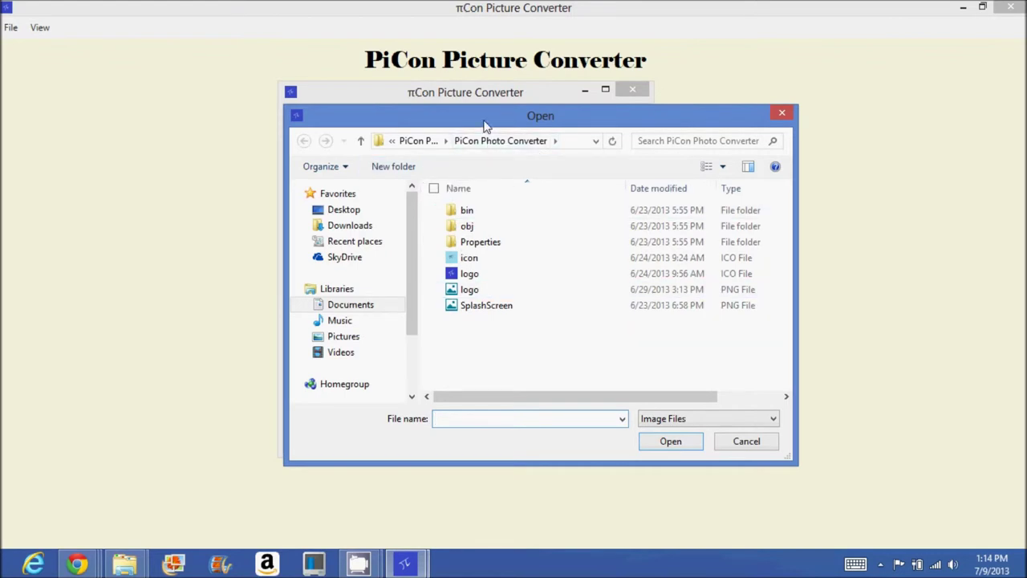
{"action": "left_click_drag", "start_coordinate": [497, 126], "coordinate": [674, 142]}
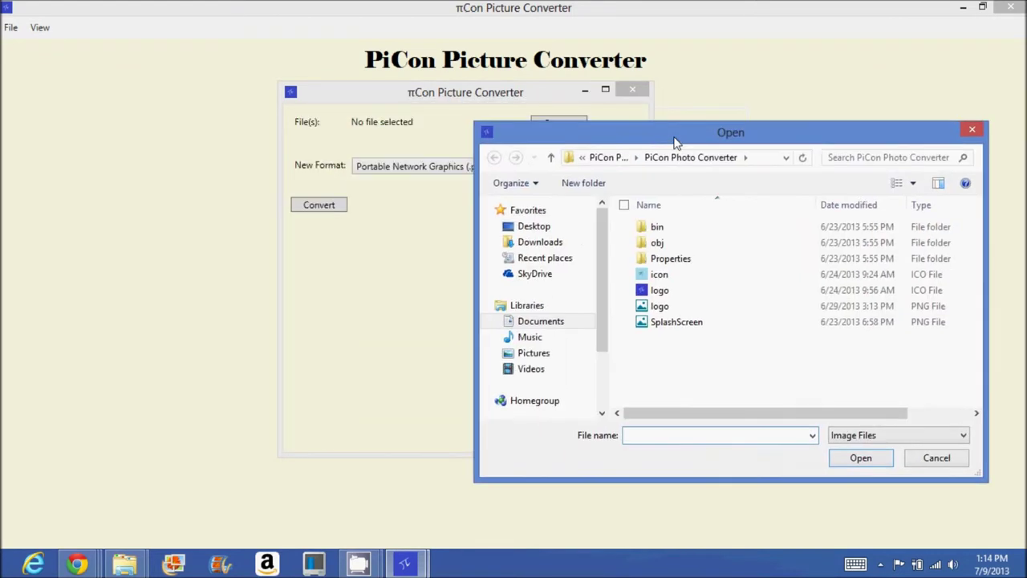
{"action": "left_click", "coordinate": [709, 324]}
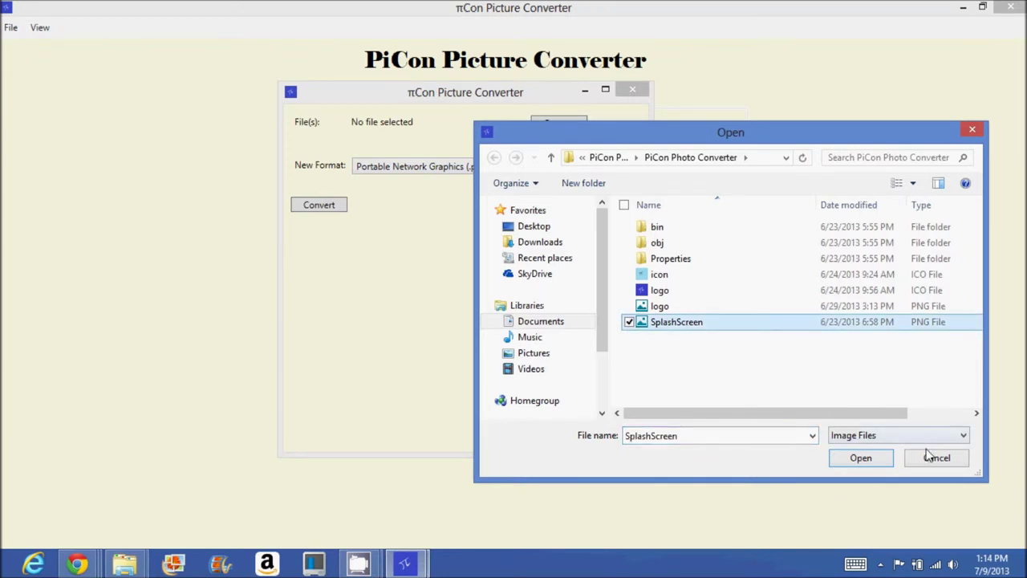
{"action": "left_click", "coordinate": [871, 462]}
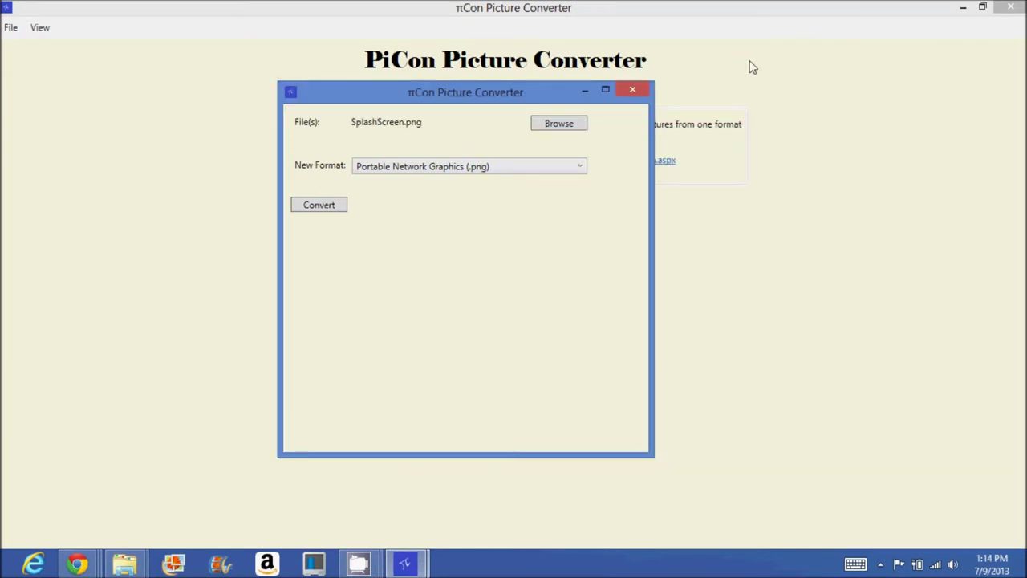
{"action": "left_click", "coordinate": [508, 170]}
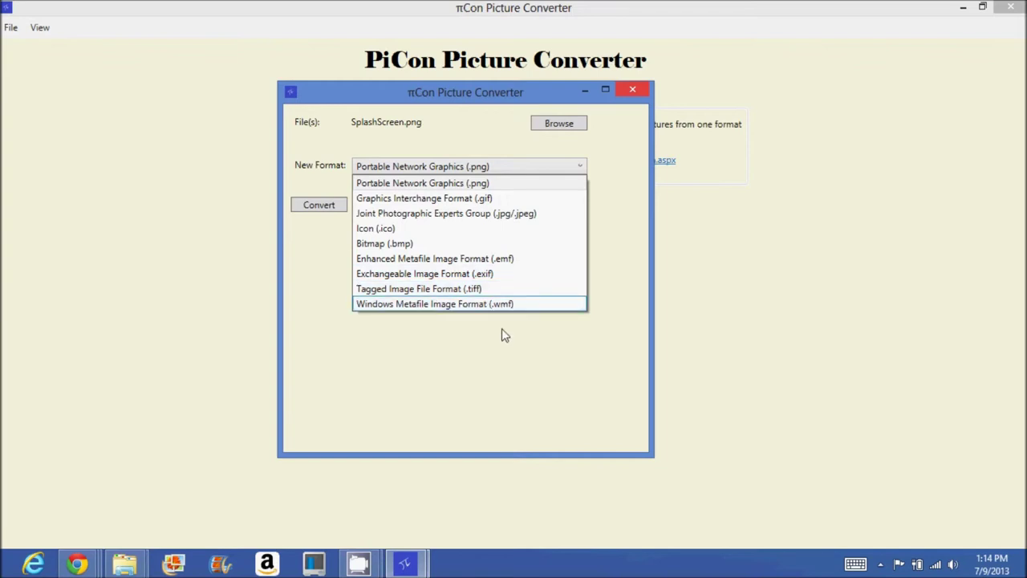
Set New Format to JPEG (.jpg/.jpeg), convert, and dismiss the Success message.
{"action": "left_click", "coordinate": [512, 370]}
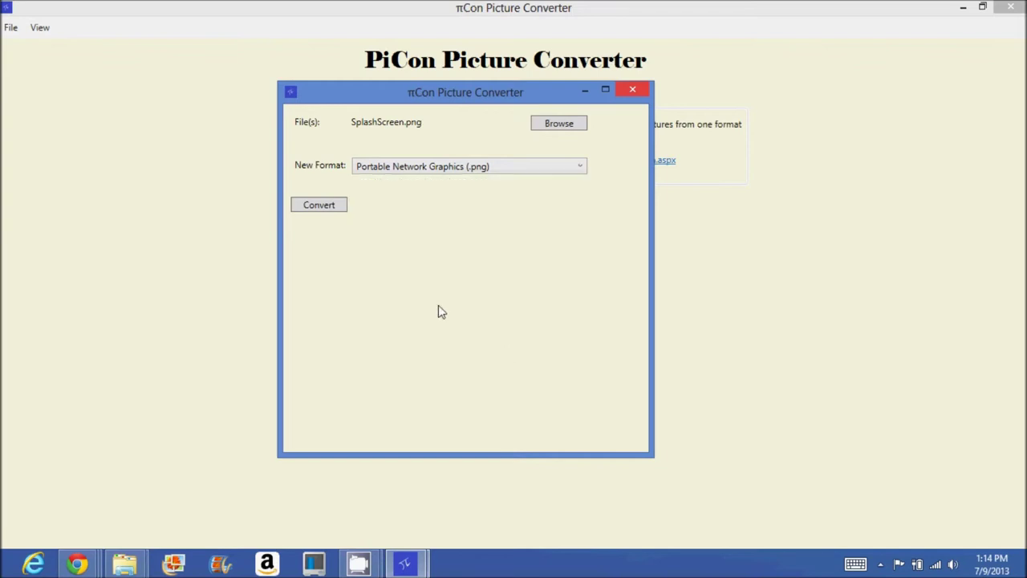
{"action": "left_click", "coordinate": [437, 166]}
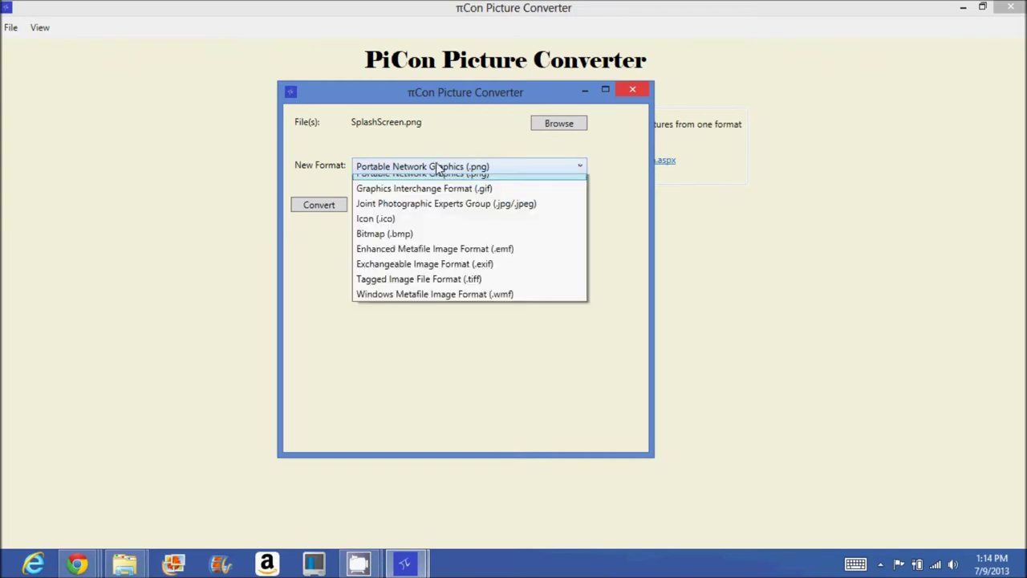
{"action": "left_click", "coordinate": [426, 213]}
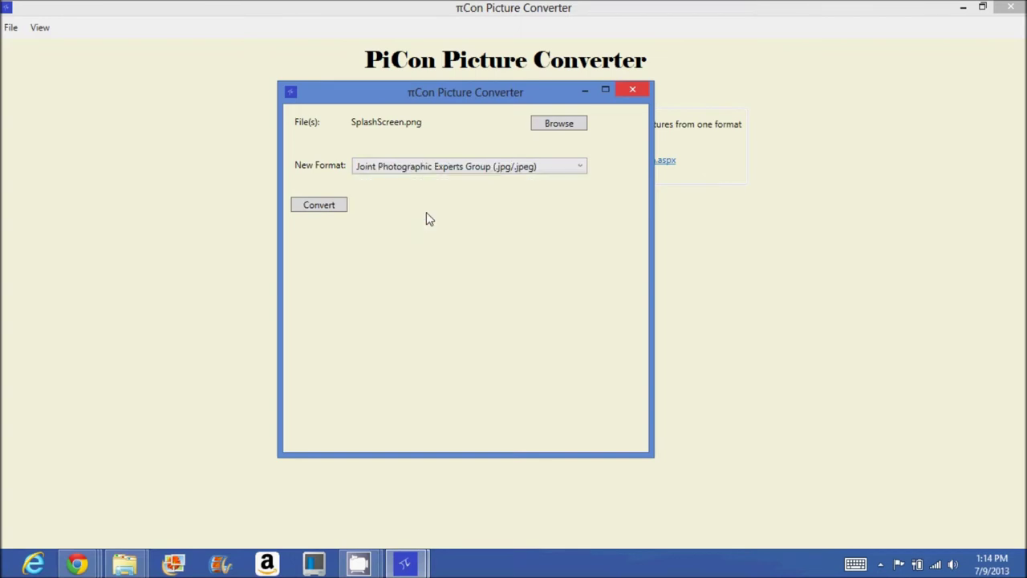
{"action": "left_click", "coordinate": [319, 207]}
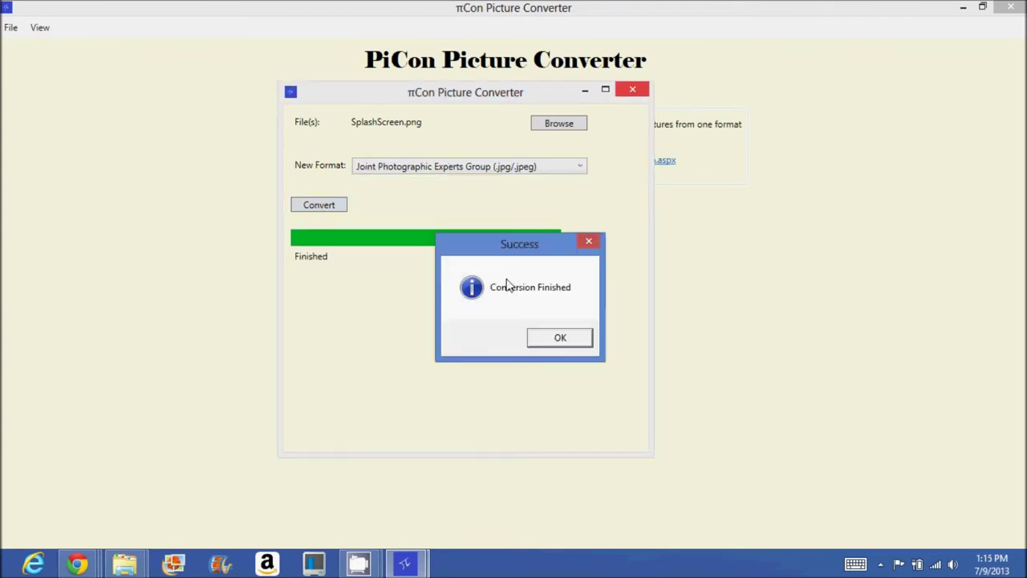
{"action": "left_click", "coordinate": [559, 338]}
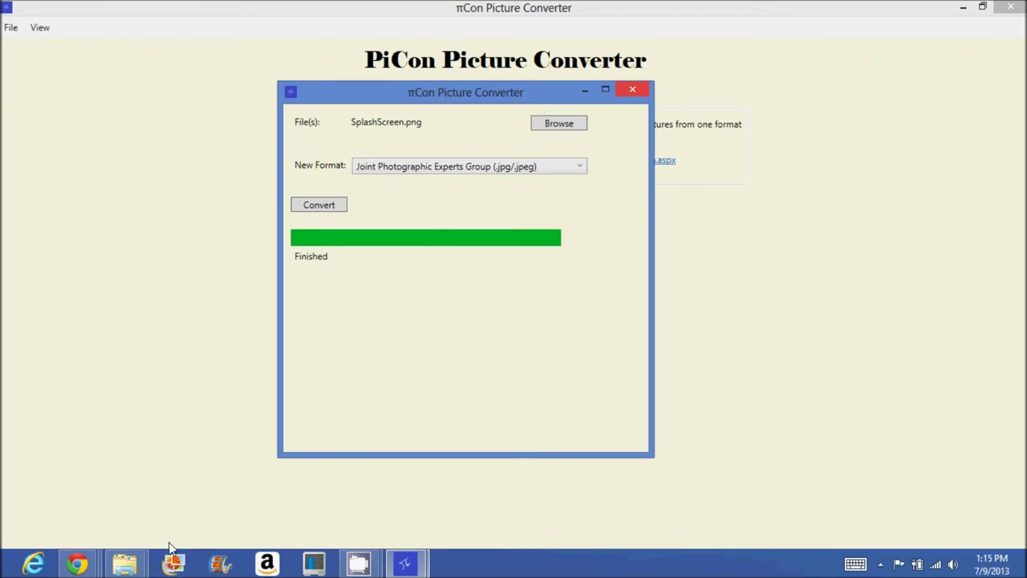
Open File Explorer and browse to Documents > Visual Studio 2012 > Projects.
{"action": "mouse_move", "coordinate": [135, 566]}
{"action": "right_click", "coordinate": [135, 566]}
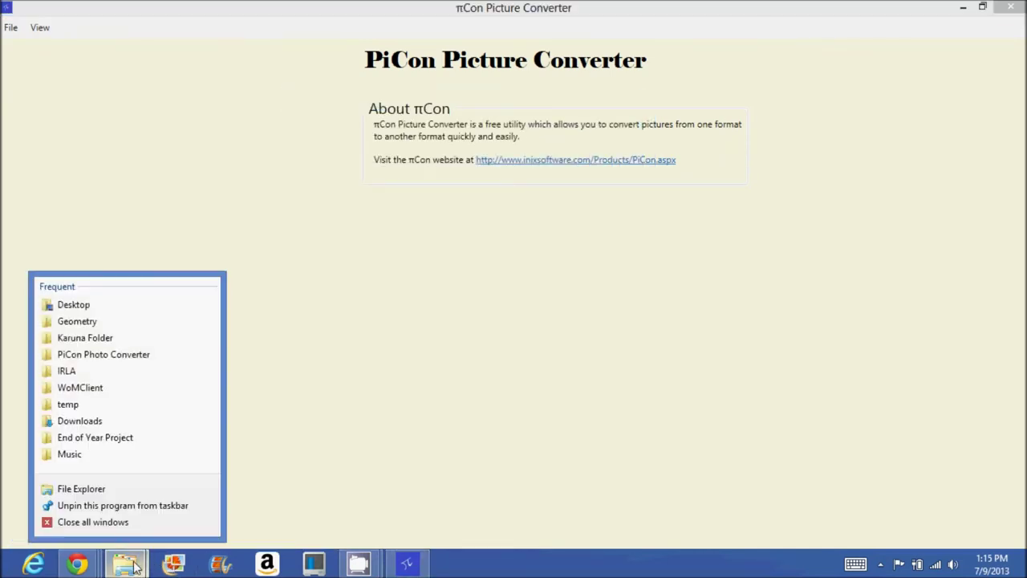
{"action": "left_click", "coordinate": [127, 491]}
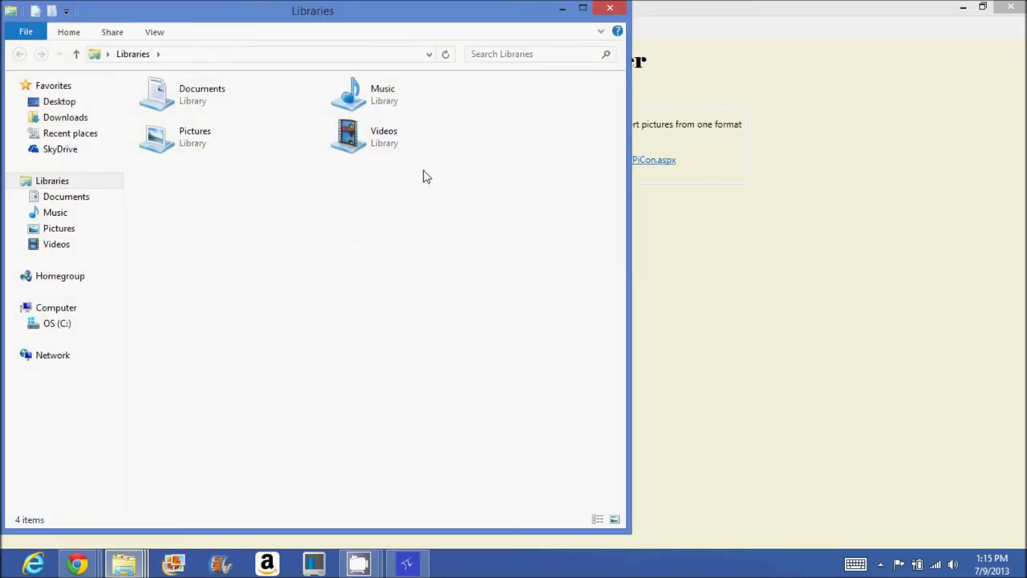
{"action": "left_click", "coordinate": [74, 199]}
{"action": "double_click", "coordinate": [236, 202]}
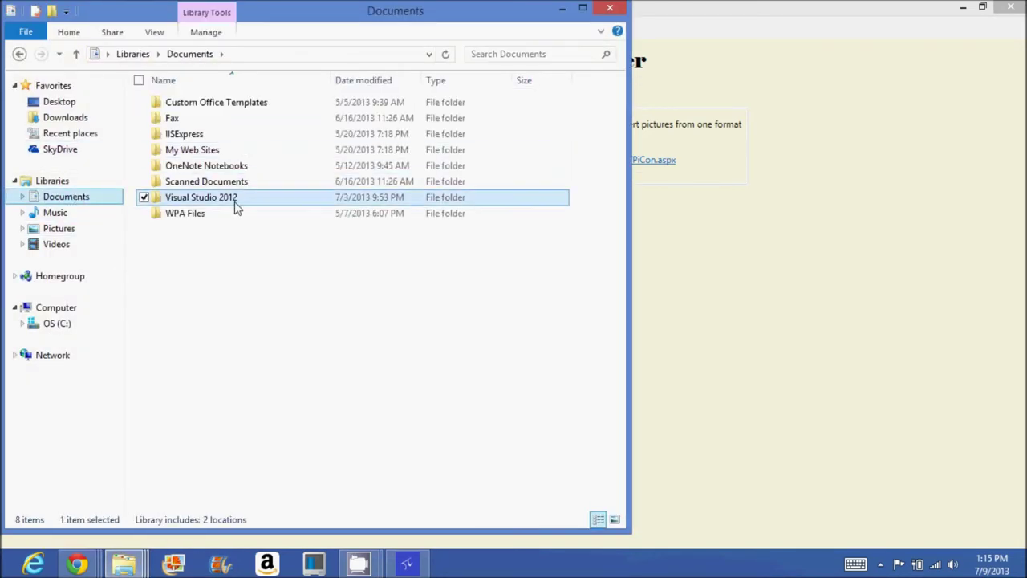
{"action": "double_click", "coordinate": [206, 150]}
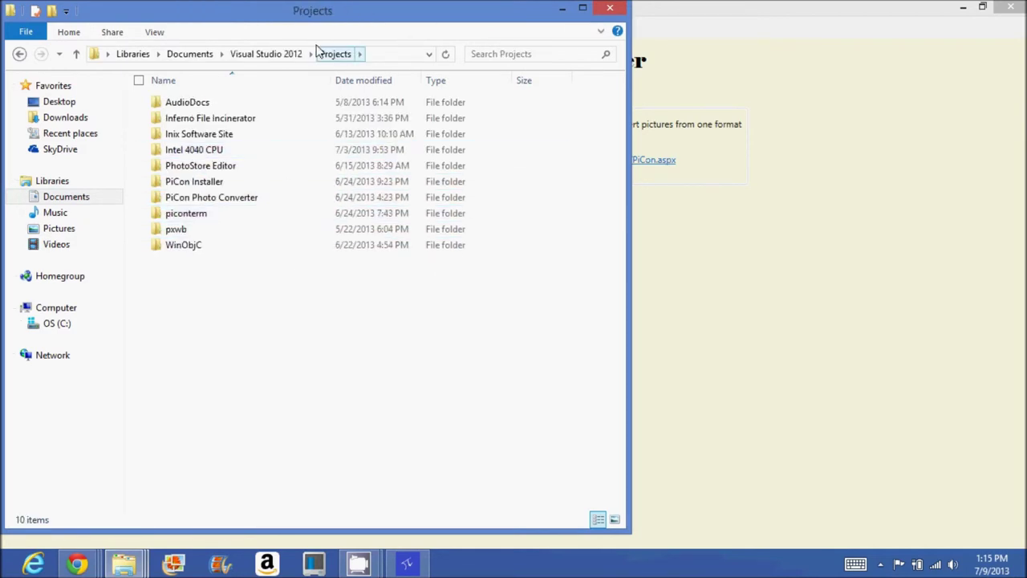
Confirm the SplashScreen JPG sits beside the PNG in PiCon Photo Converter, then close Explorer.
{"action": "left_click_drag", "start_coordinate": [292, 28], "coordinate": [430, 117]}
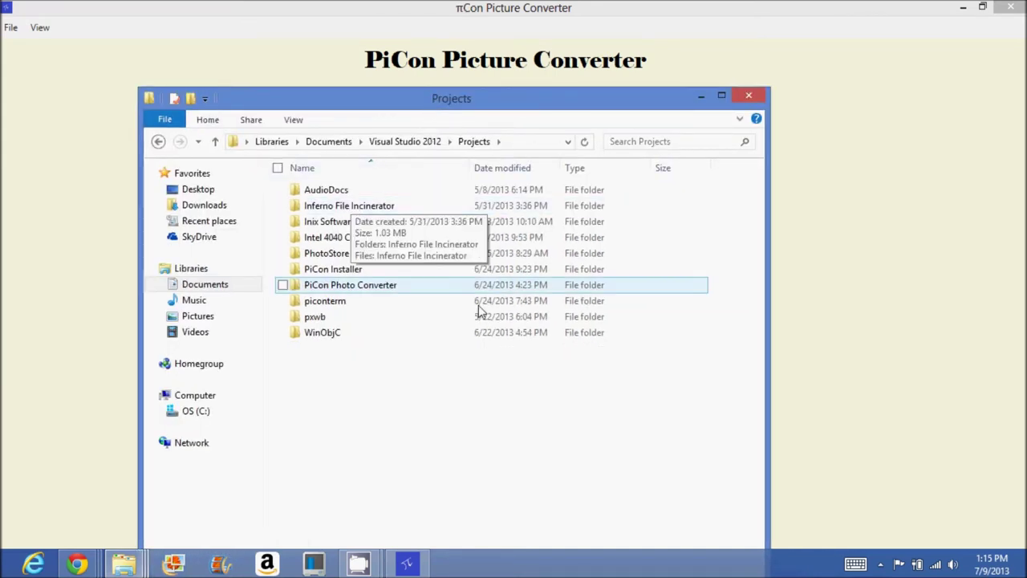
{"action": "double_click", "coordinate": [348, 289]}
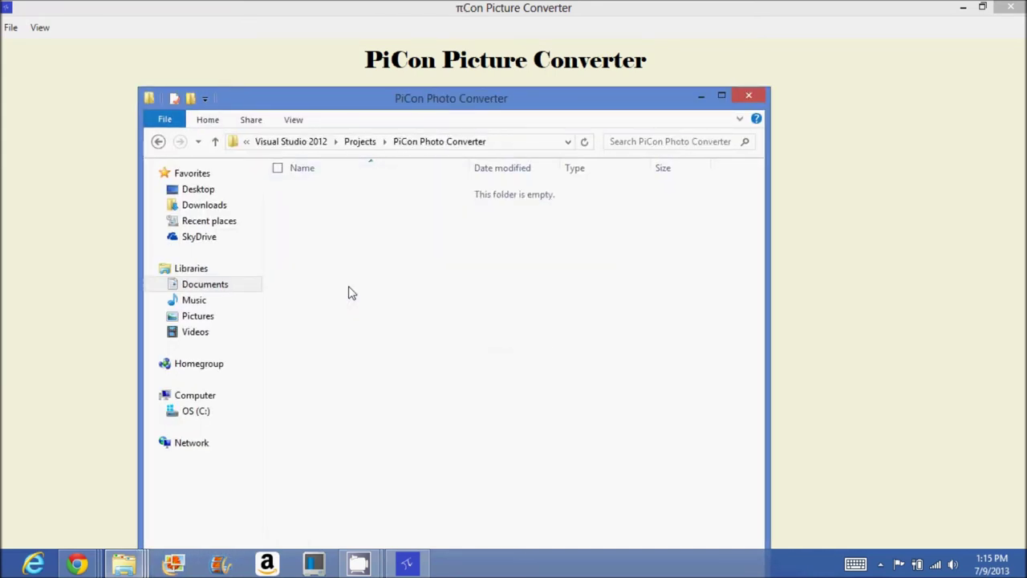
{"action": "double_click", "coordinate": [348, 193]}
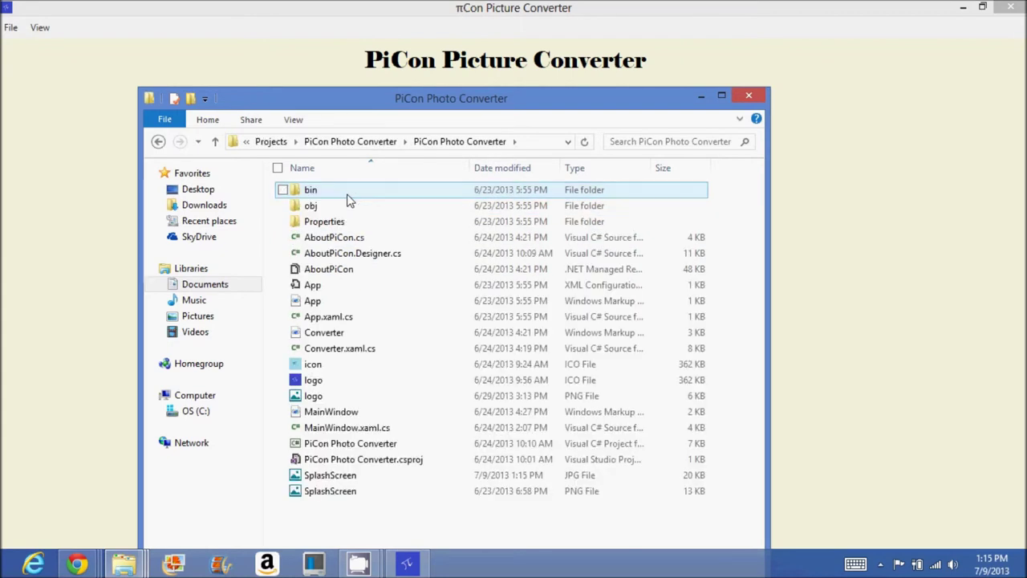
{"action": "left_click", "coordinate": [314, 496]}
{"action": "left_click", "coordinate": [553, 476]}
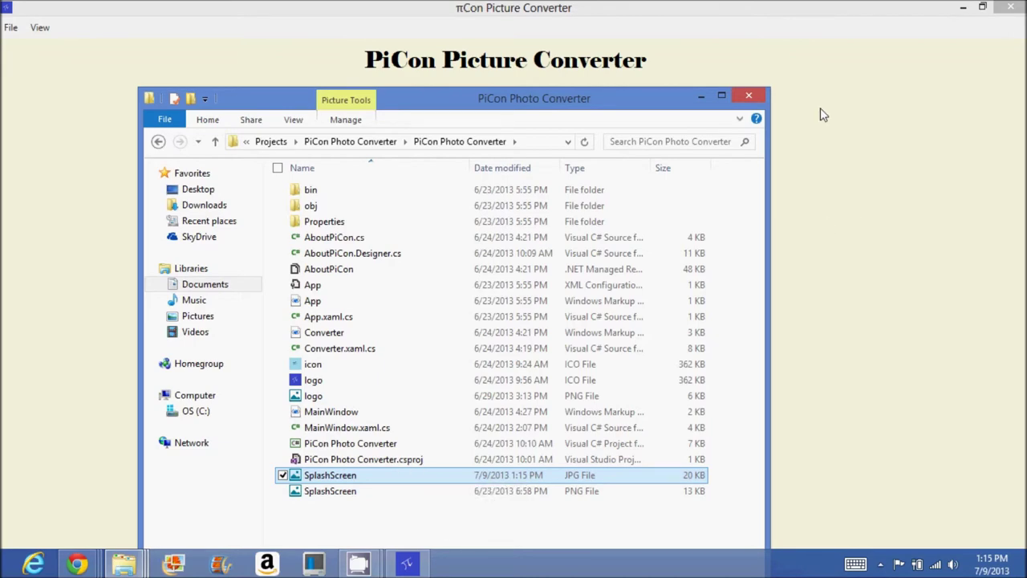
{"action": "left_click", "coordinate": [749, 98]}
{"action": "double_click", "coordinate": [607, 6]}
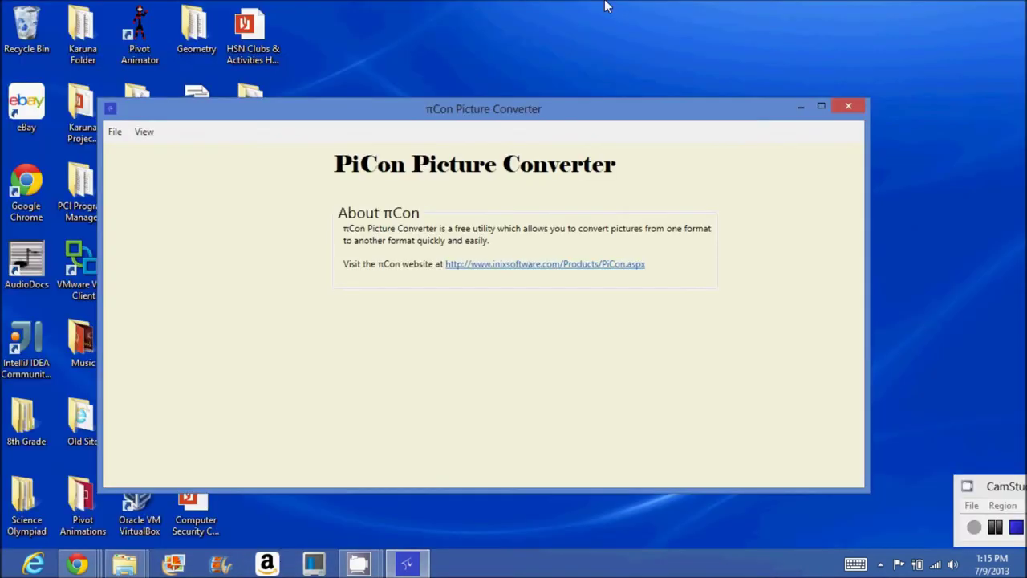
Maximize PiCon's window and look through the menu's display mode choices.
{"action": "double_click", "coordinate": [551, 115]}
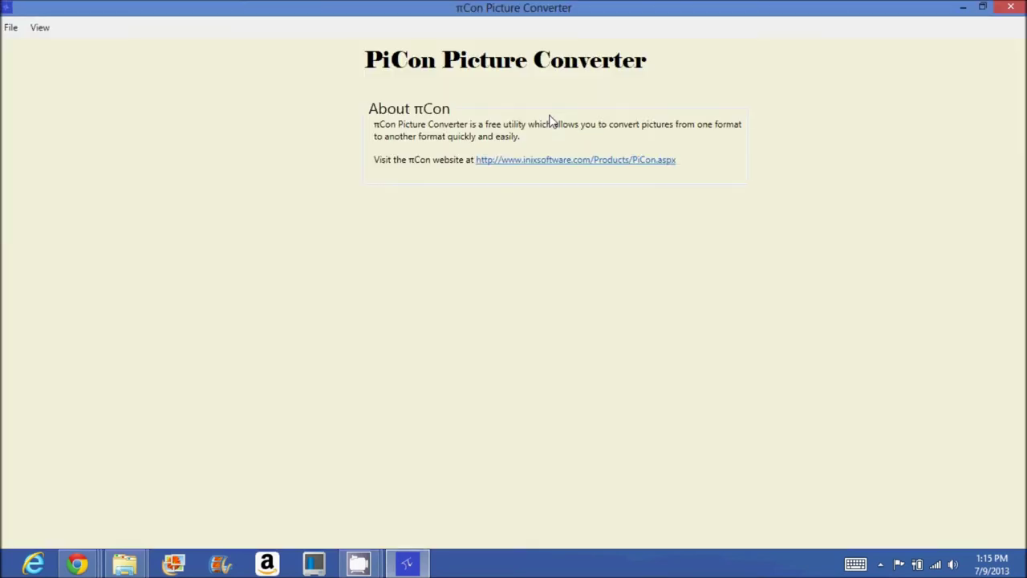
{"action": "left_click", "coordinate": [14, 28]}
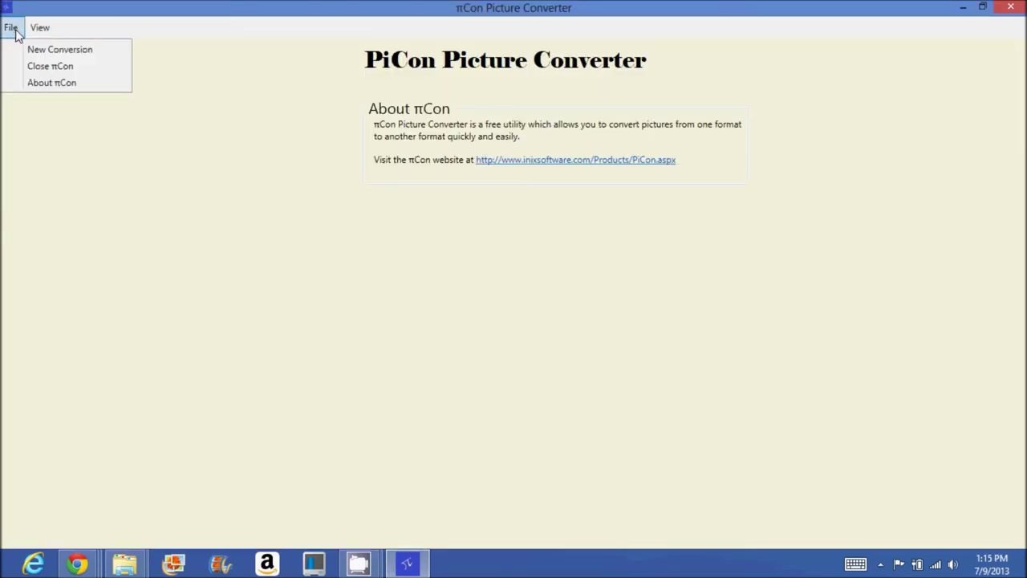
{"action": "mouse_move", "coordinate": [34, 32]}
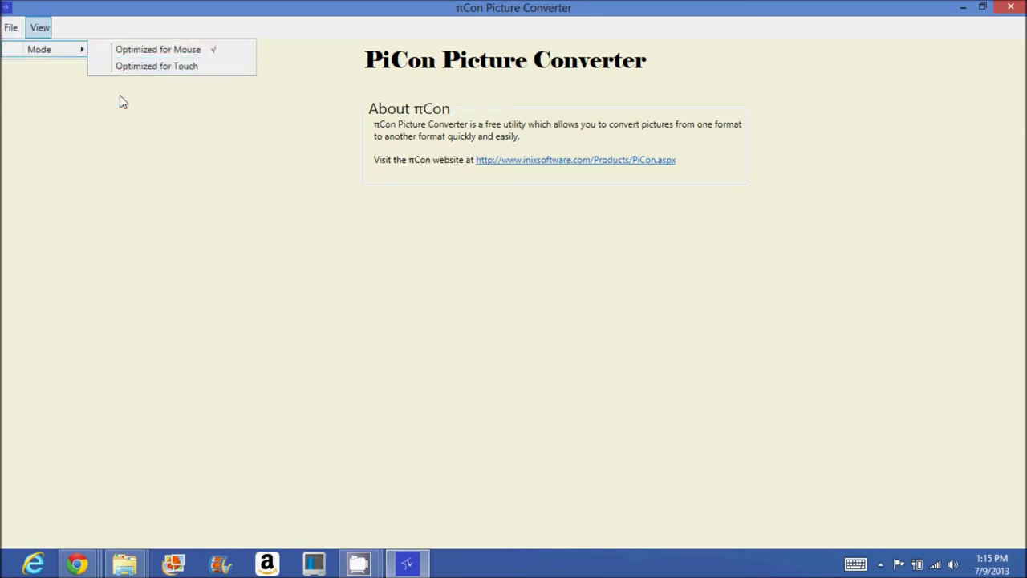
{"action": "left_click", "coordinate": [119, 95]}
{"action": "left_click", "coordinate": [14, 27]}
{"action": "mouse_move", "coordinate": [50, 30]}
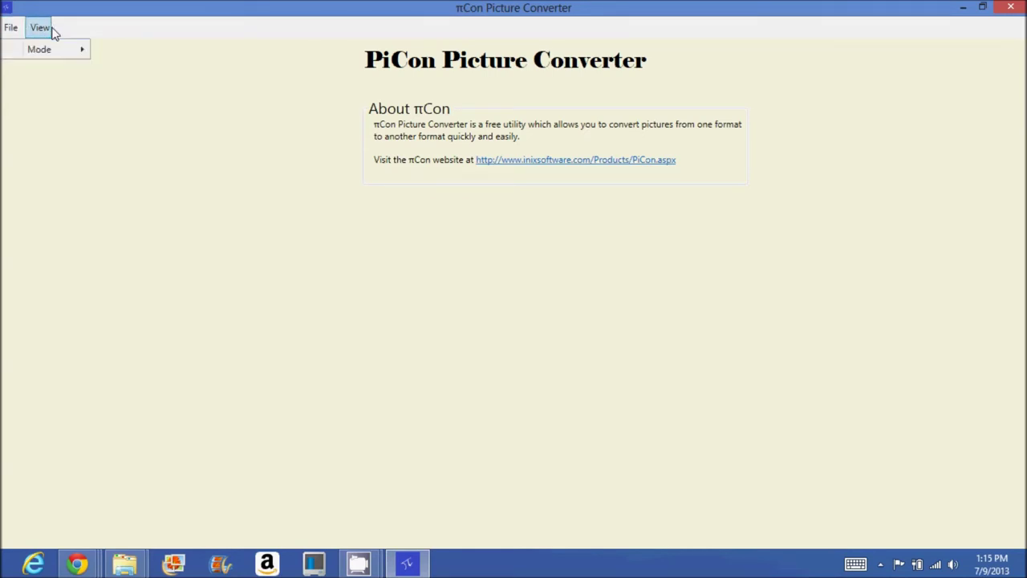
{"action": "left_click", "coordinate": [133, 107]}
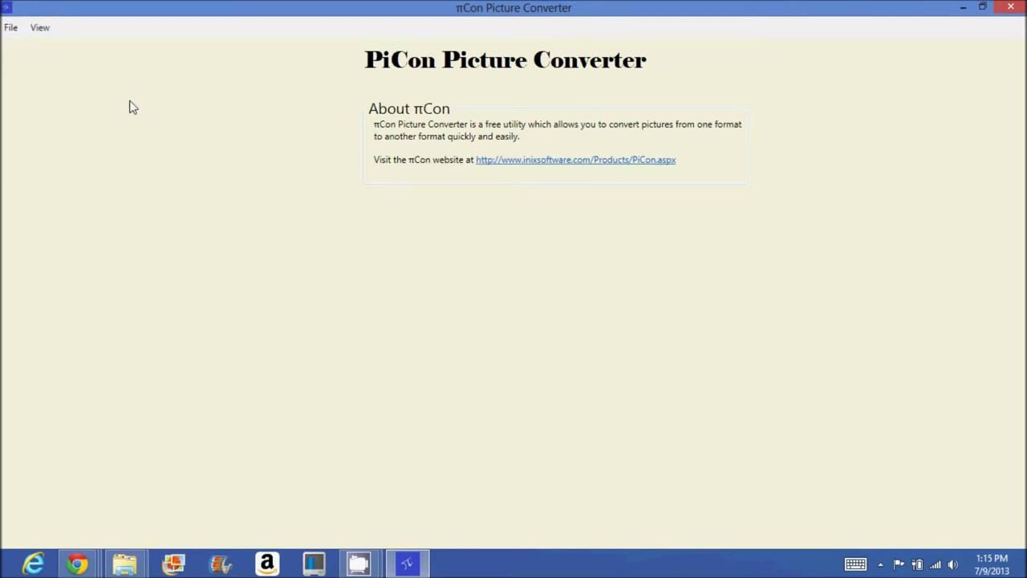
Reopen the menus to reach the View options listing the Mode item.
{"action": "left_click", "coordinate": [11, 29]}
{"action": "mouse_move", "coordinate": [37, 29]}
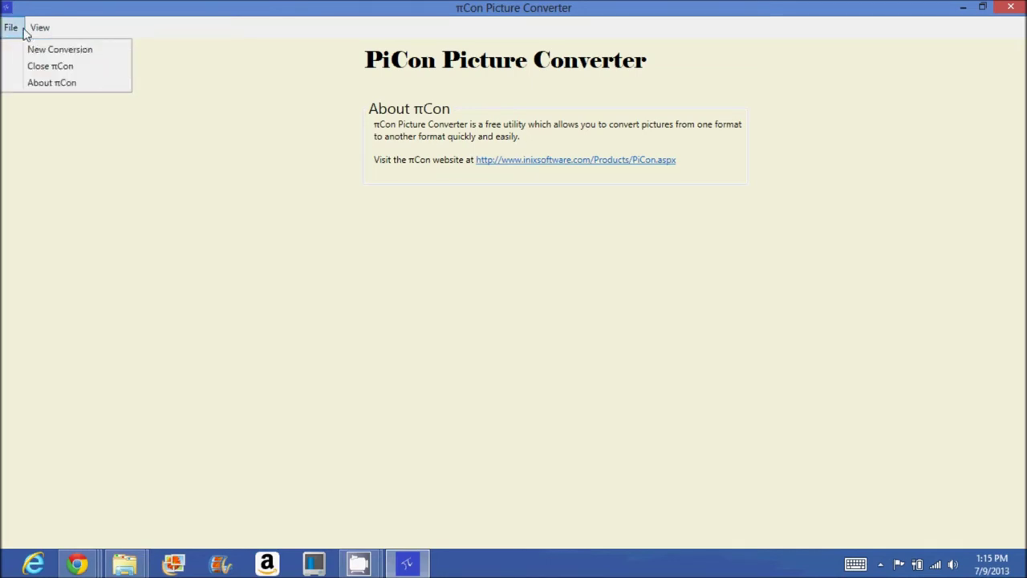
{"action": "left_click", "coordinate": [113, 176]}
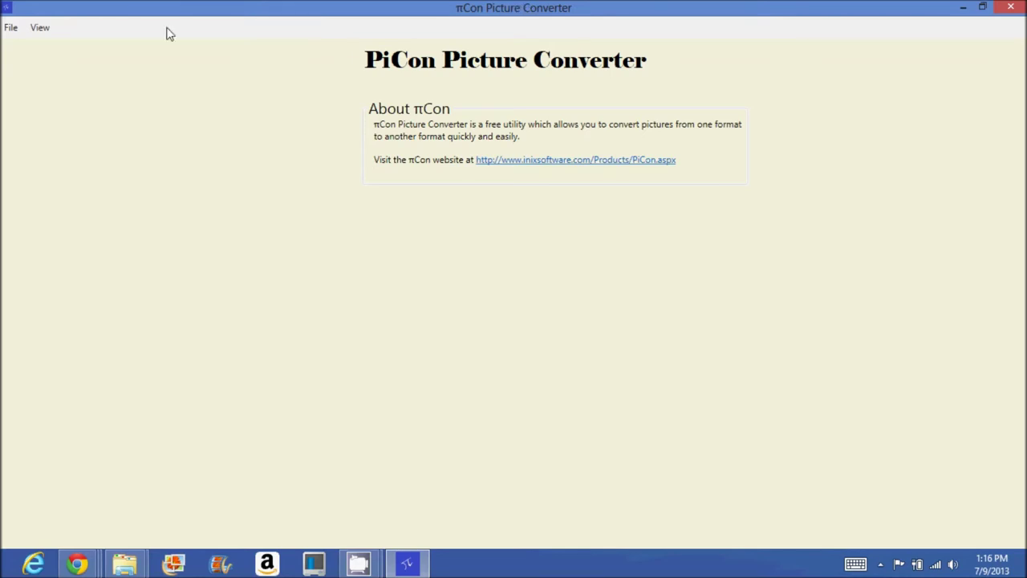
{"action": "left_click", "coordinate": [16, 34]}
{"action": "mouse_move", "coordinate": [39, 34]}
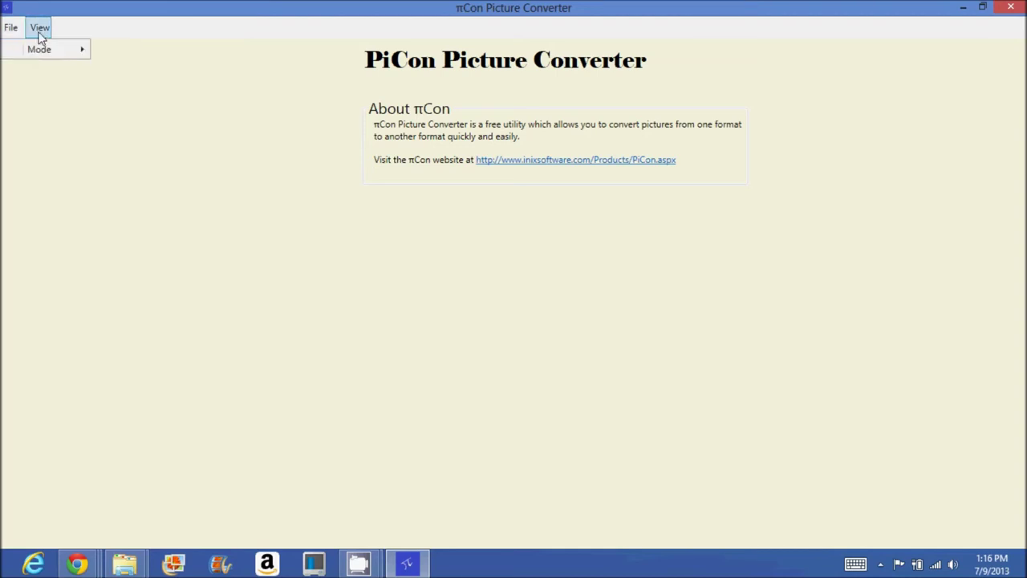
{"action": "left_click", "coordinate": [267, 111]}
Switch View > Mode to Optimized for Touch, then try Optimized for Mouse.
{"action": "left_click", "coordinate": [40, 27]}
{"action": "mouse_move", "coordinate": [65, 58]}
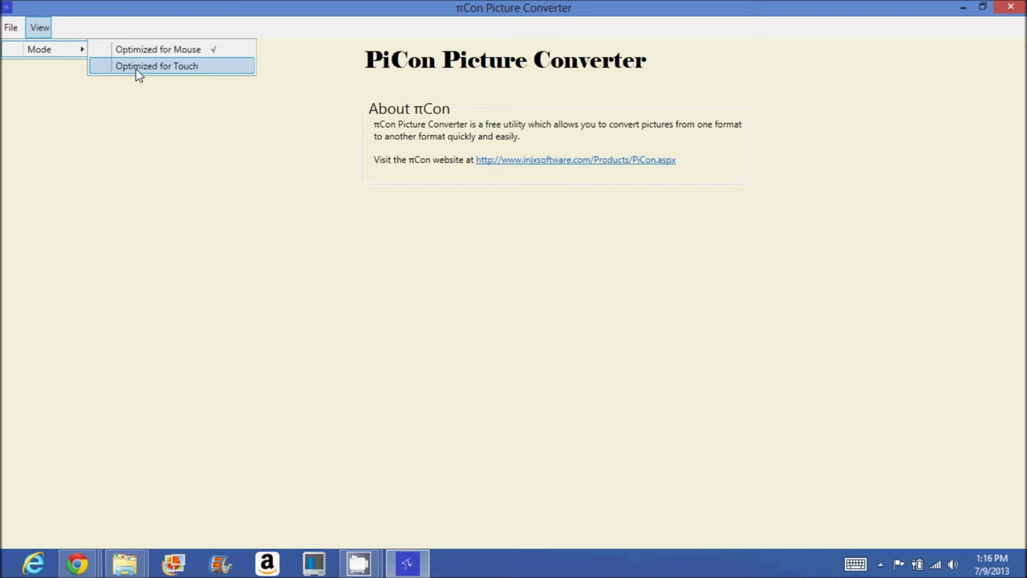
{"action": "left_click", "coordinate": [136, 68]}
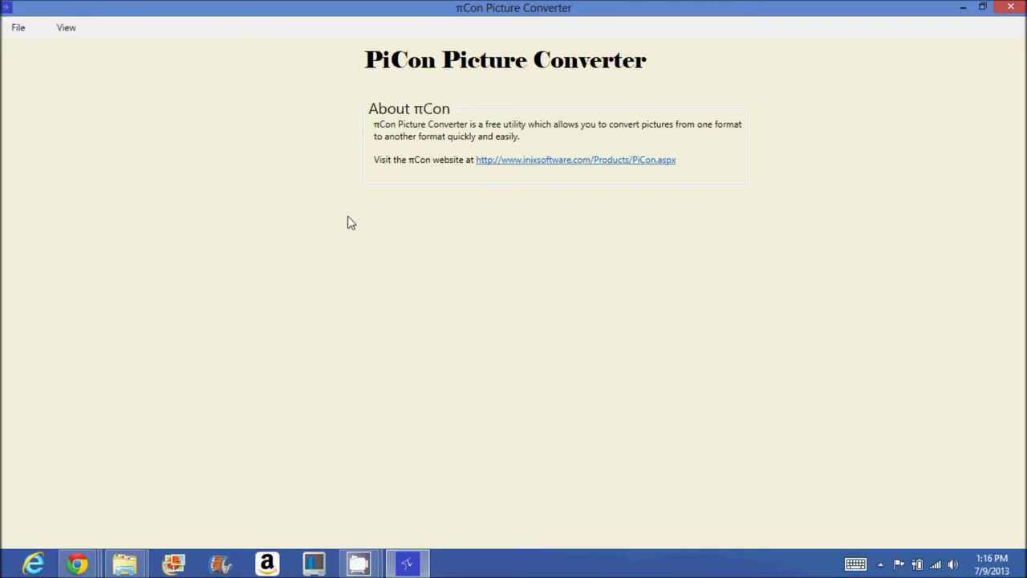
{"action": "left_click", "coordinate": [17, 27]}
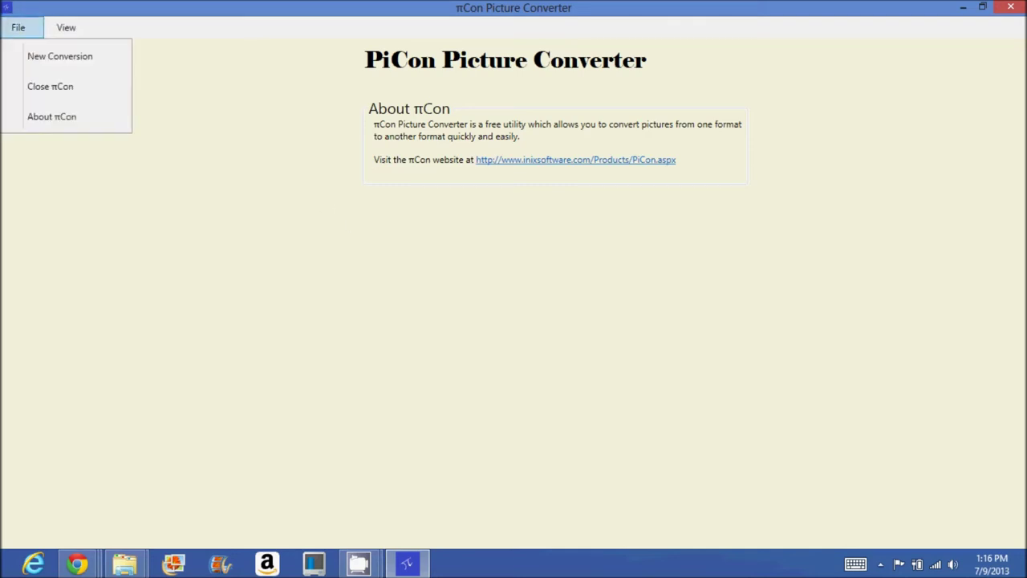
{"action": "left_click", "coordinate": [18, 27]}
{"action": "left_click", "coordinate": [66, 27]}
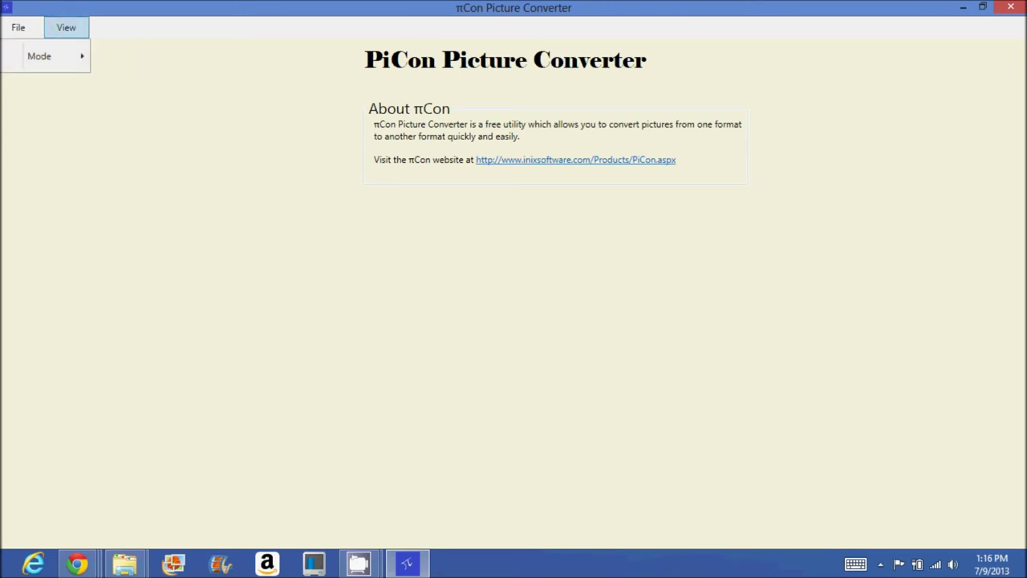
{"action": "left_click", "coordinate": [39, 56]}
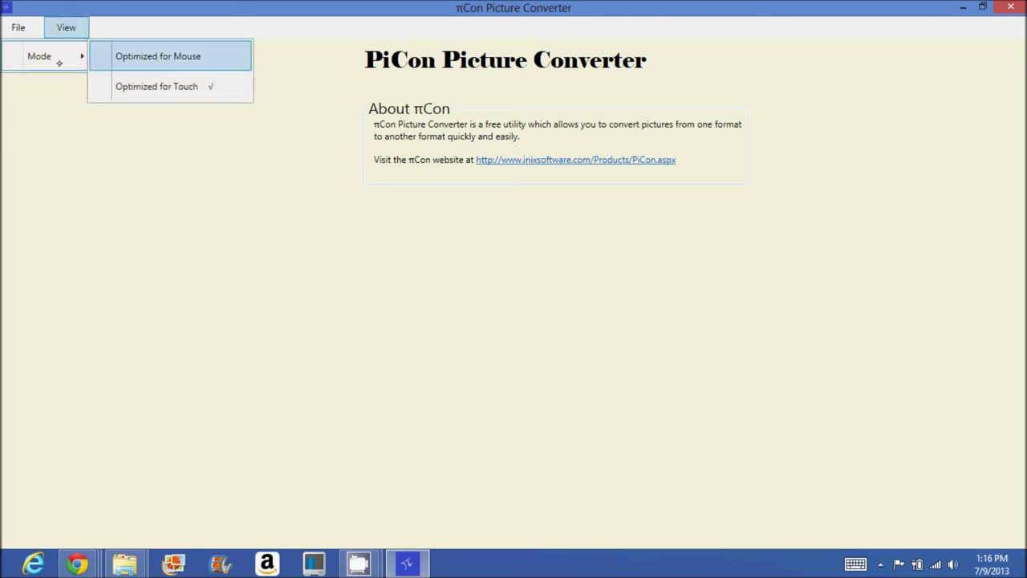
{"action": "left_click", "coordinate": [159, 56]}
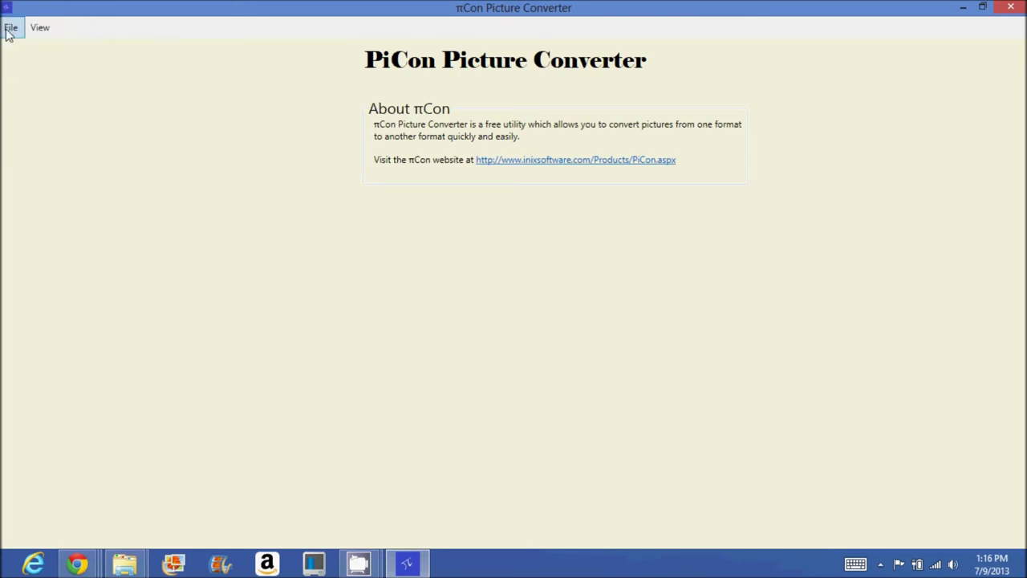
Choose Optimized for Touch again and check the wider-spaced File menu.
{"action": "left_click", "coordinate": [38, 28]}
{"action": "mouse_move", "coordinate": [57, 51]}
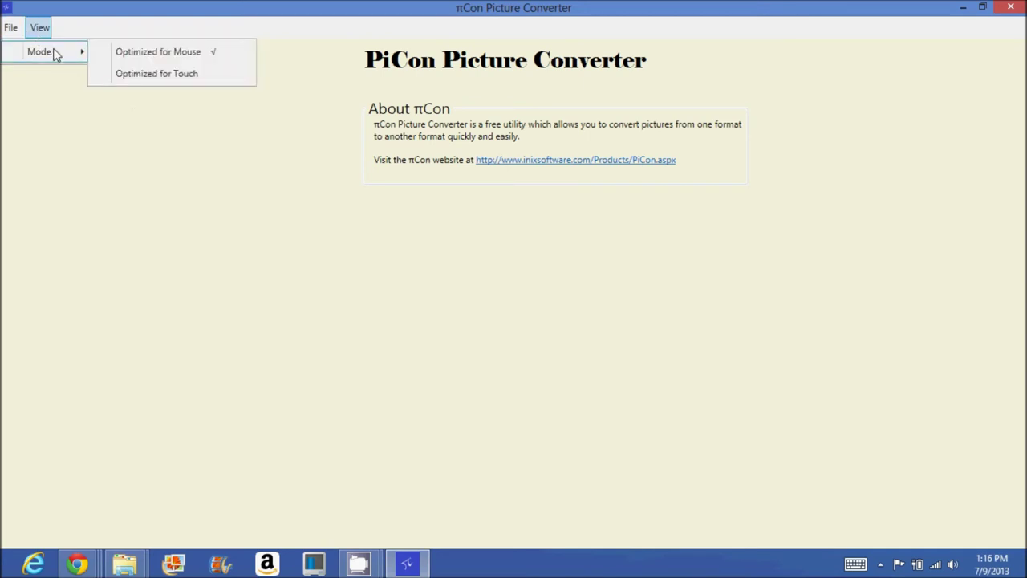
{"action": "left_click", "coordinate": [141, 77]}
{"action": "left_click", "coordinate": [22, 31]}
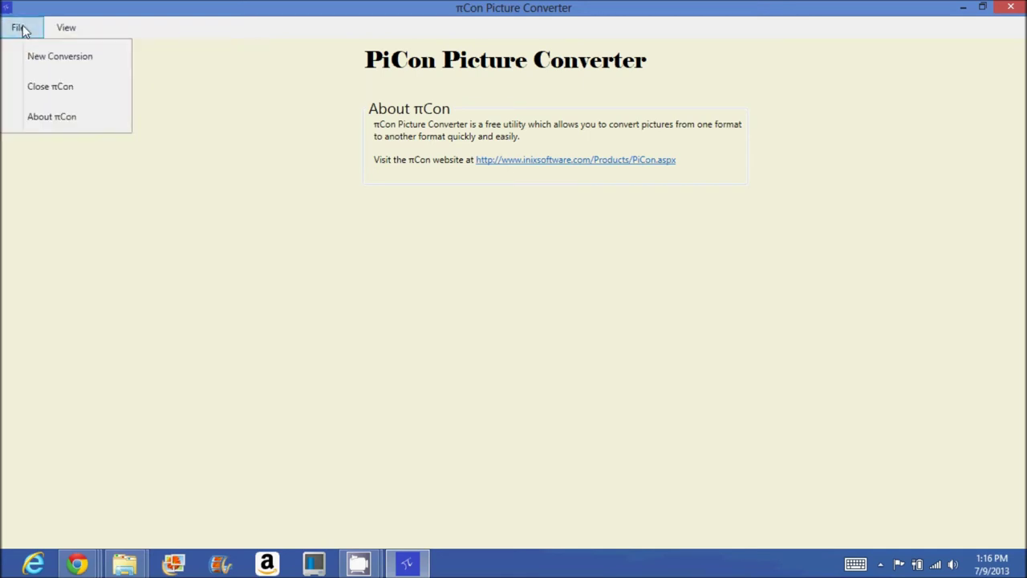
{"action": "left_click", "coordinate": [328, 123]}
{"action": "left_click", "coordinate": [18, 27]}
{"action": "key", "text": "Escape"}
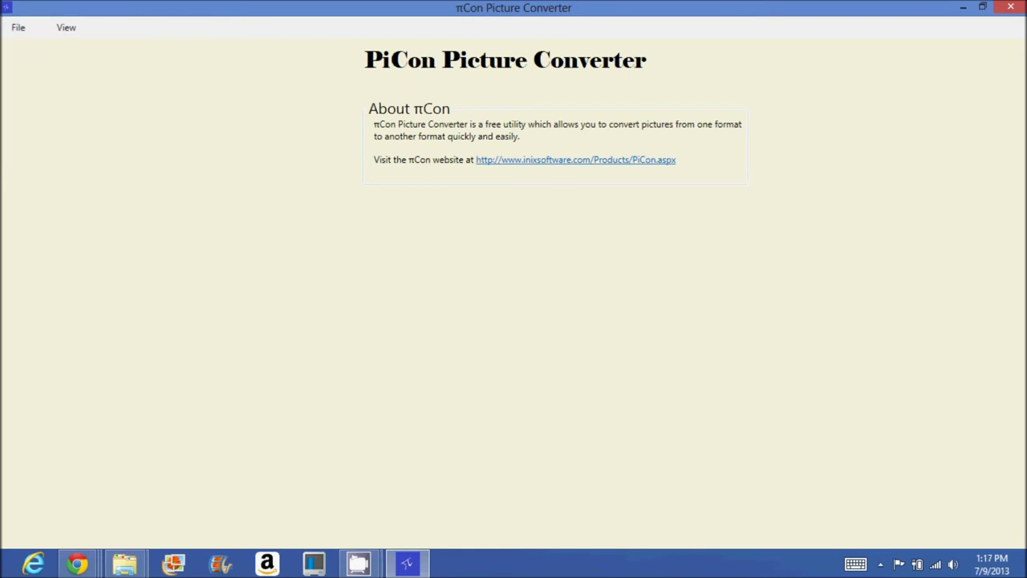
Resize the window and start a new conversion in touch mode.
{"action": "double_click", "coordinate": [215, 11]}
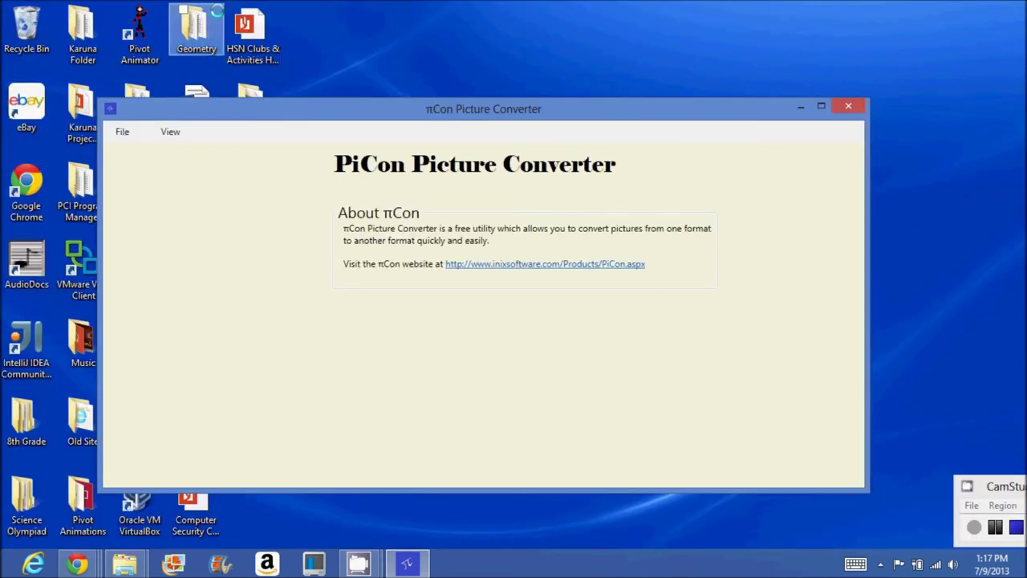
{"action": "double_click", "coordinate": [297, 108]}
{"action": "left_click", "coordinate": [18, 28]}
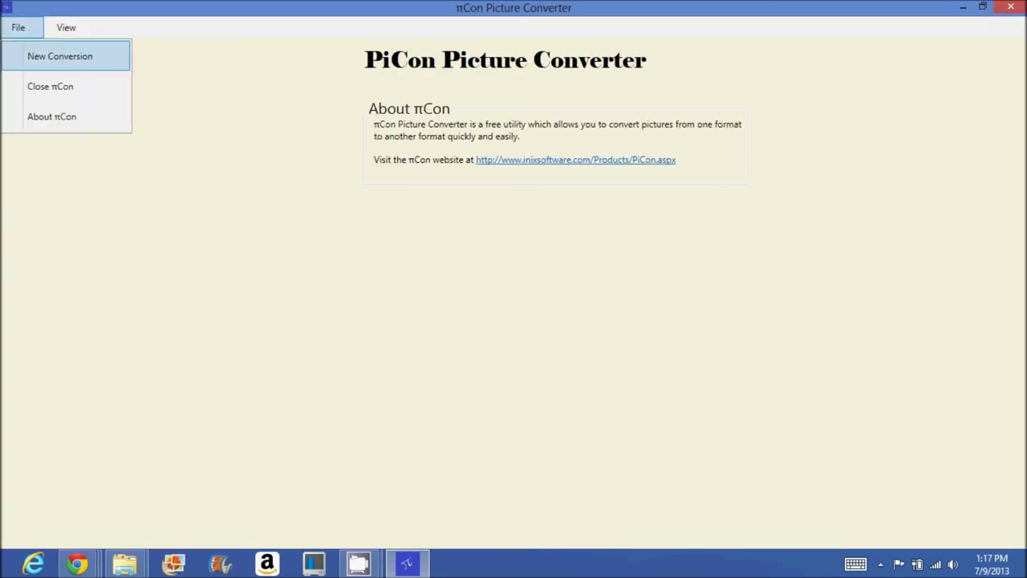
{"action": "left_click", "coordinate": [60, 56]}
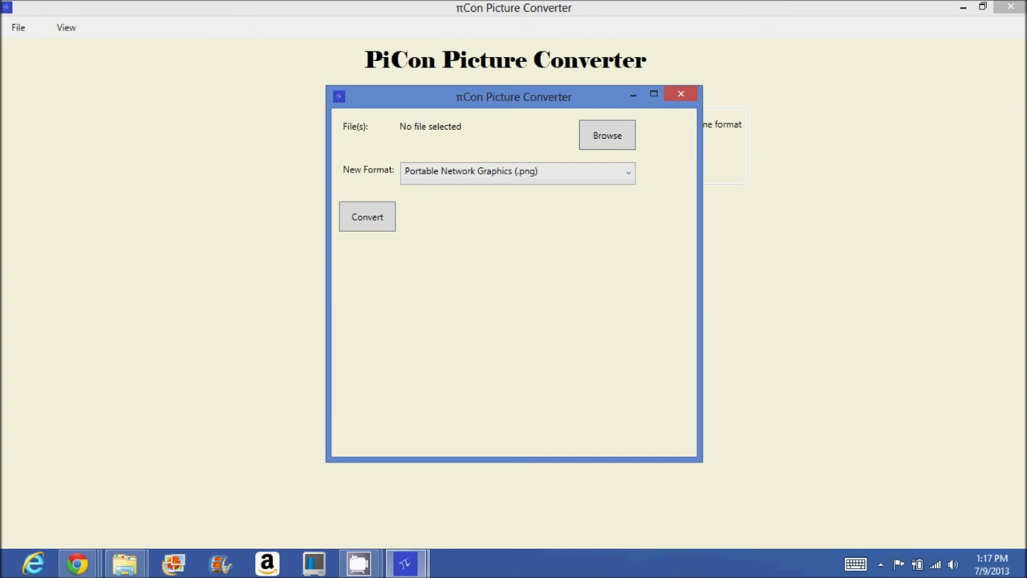
Browse the New Format list keeping PNG, close the dialog, and open View.
{"action": "left_click", "coordinate": [517, 171]}
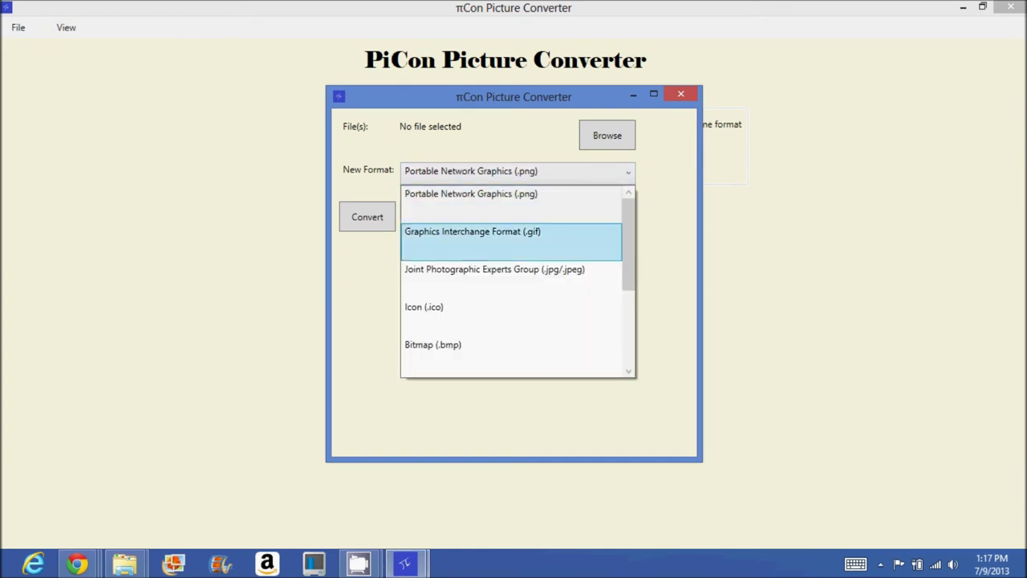
{"action": "scroll", "coordinate": [513, 240], "scroll_direction": "down", "scroll_amount": 2}
{"action": "scroll", "coordinate": [514, 240], "scroll_direction": "up", "scroll_amount": 2}
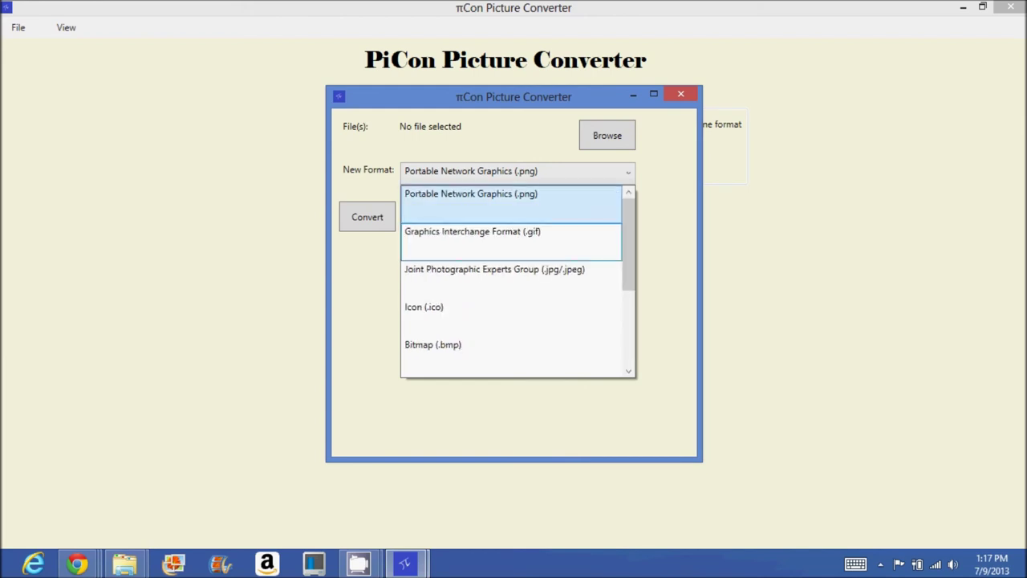
{"action": "left_click", "coordinate": [514, 200]}
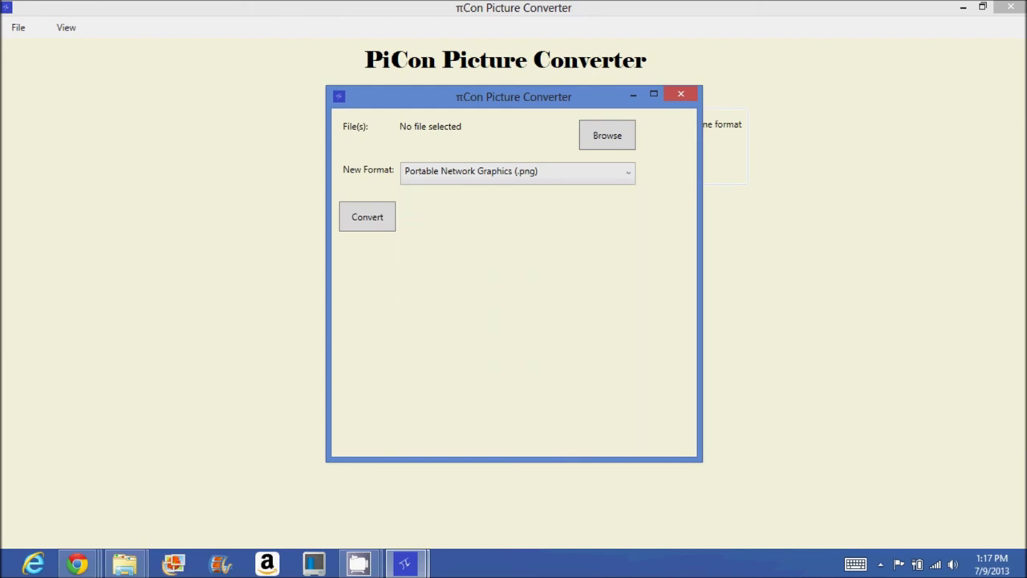
{"action": "key", "text": "alt+F4"}
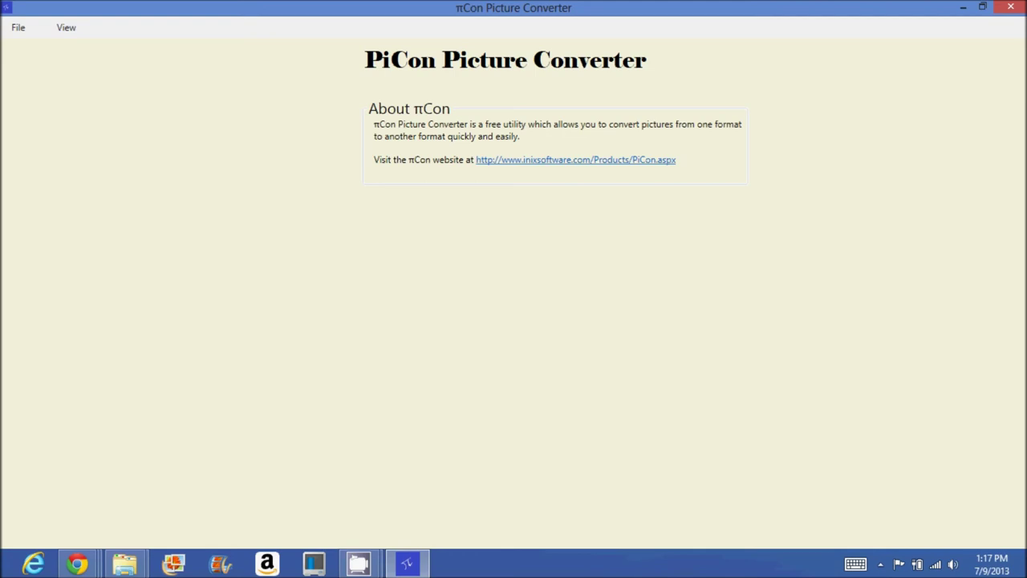
{"action": "left_click", "coordinate": [65, 28]}
Switch Mode back to Optimized for Mouse and reveal the hidden notification-area icons.
{"action": "left_click", "coordinate": [39, 56]}
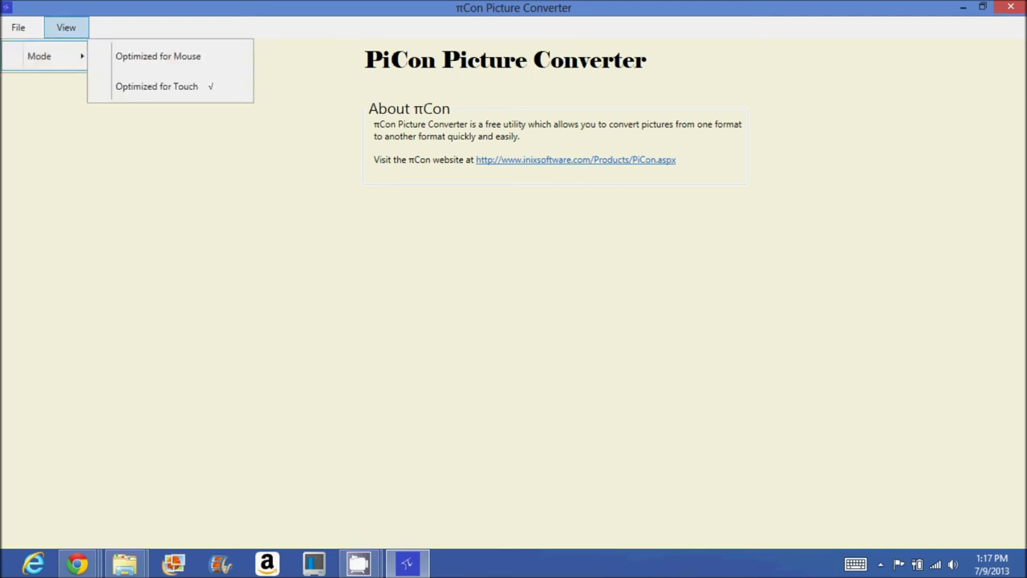
{"action": "left_click", "coordinate": [158, 56]}
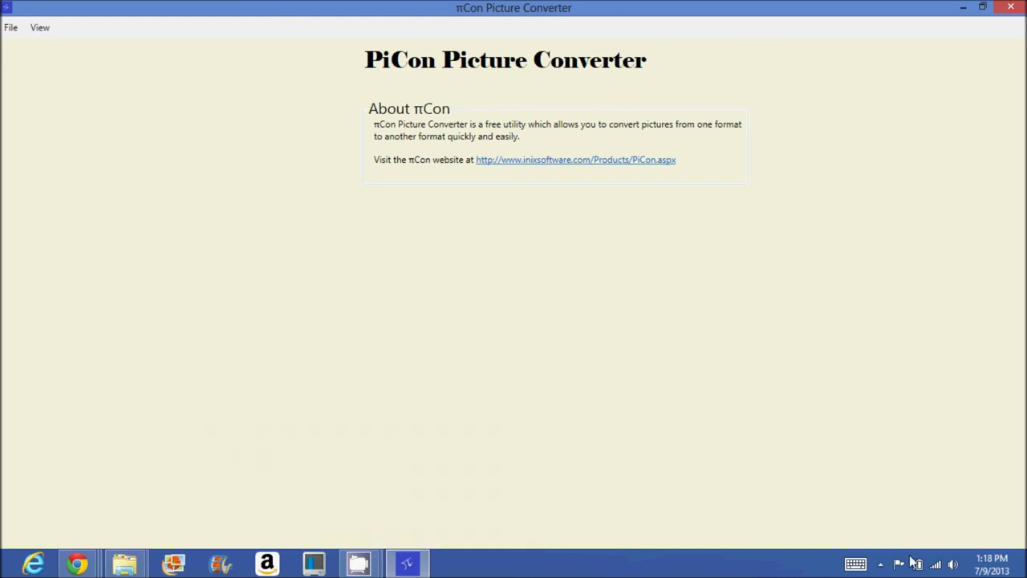
{"action": "left_click", "coordinate": [883, 564]}
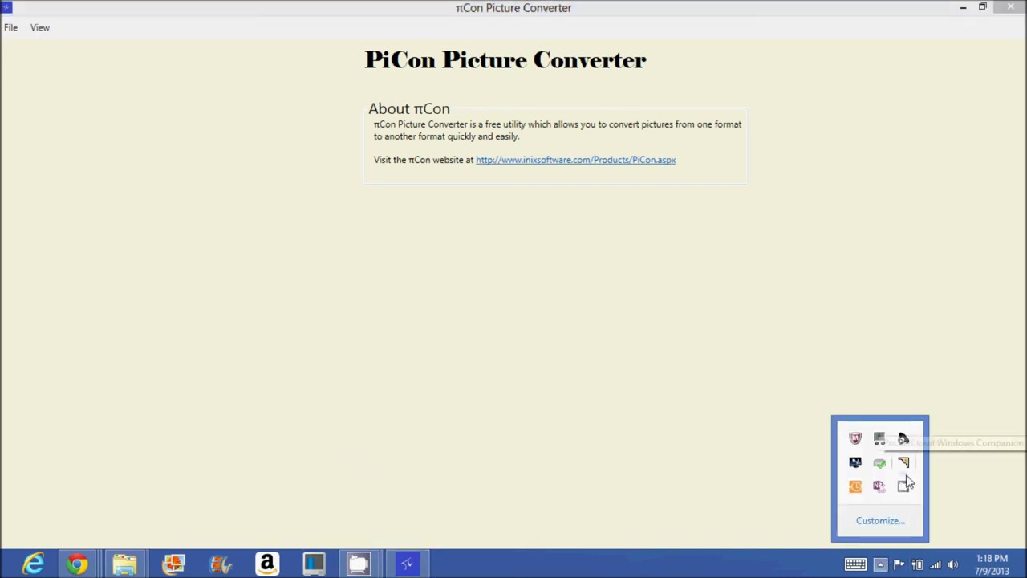